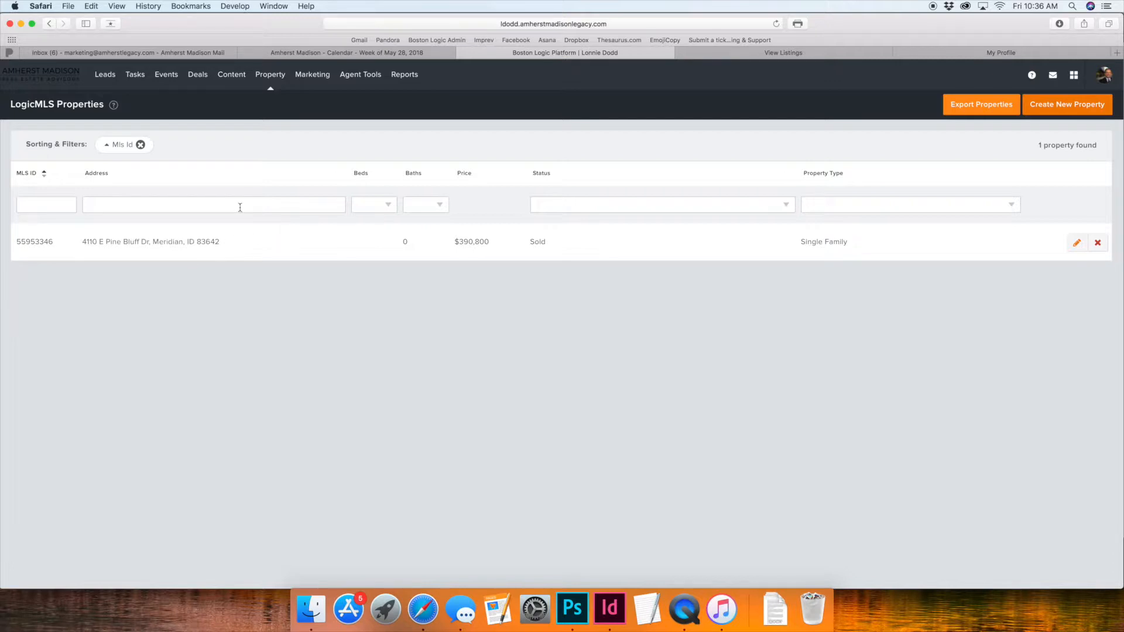
Step: Open the sold Single Family property for editing and review its matching Intermountain MLS listing for source details
mouse_move(269, 76)
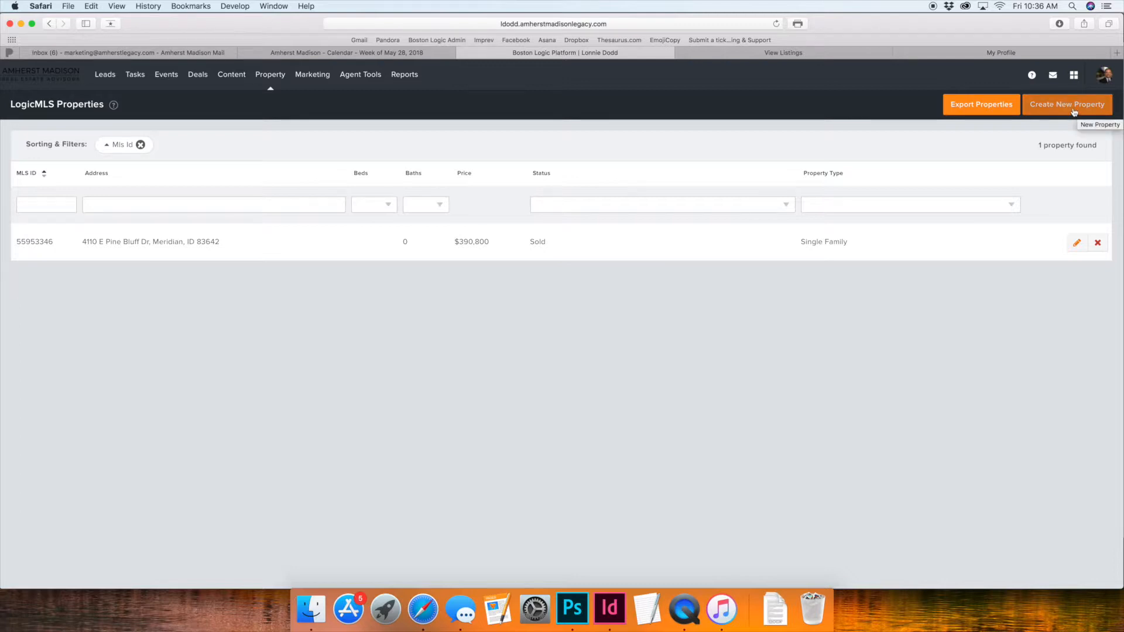
left_click(1076, 247)
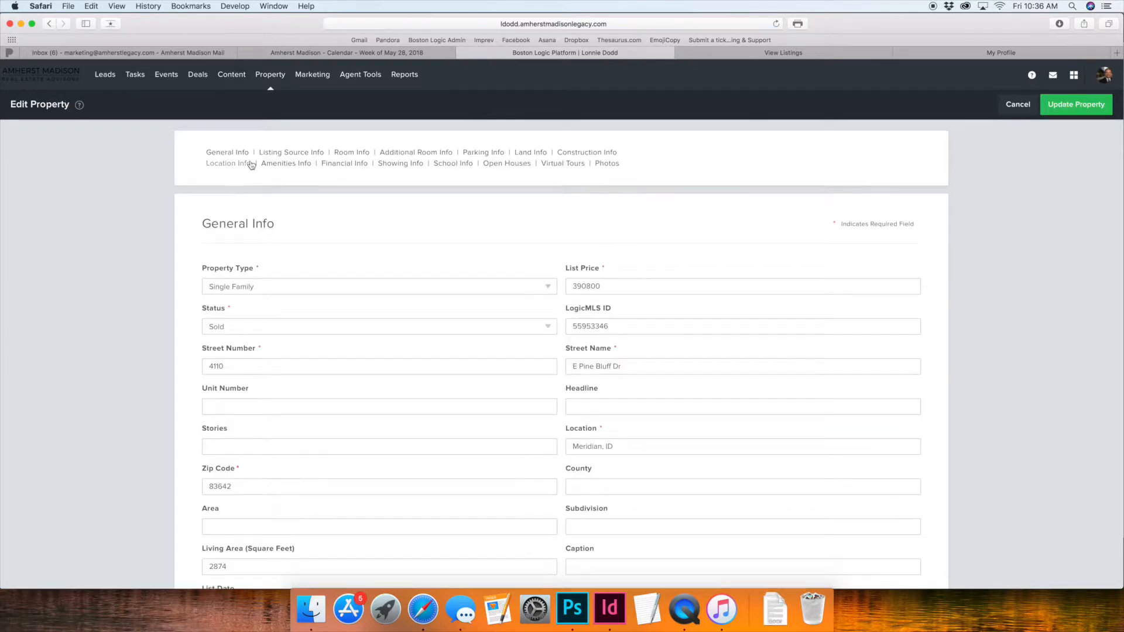
left_click(786, 53)
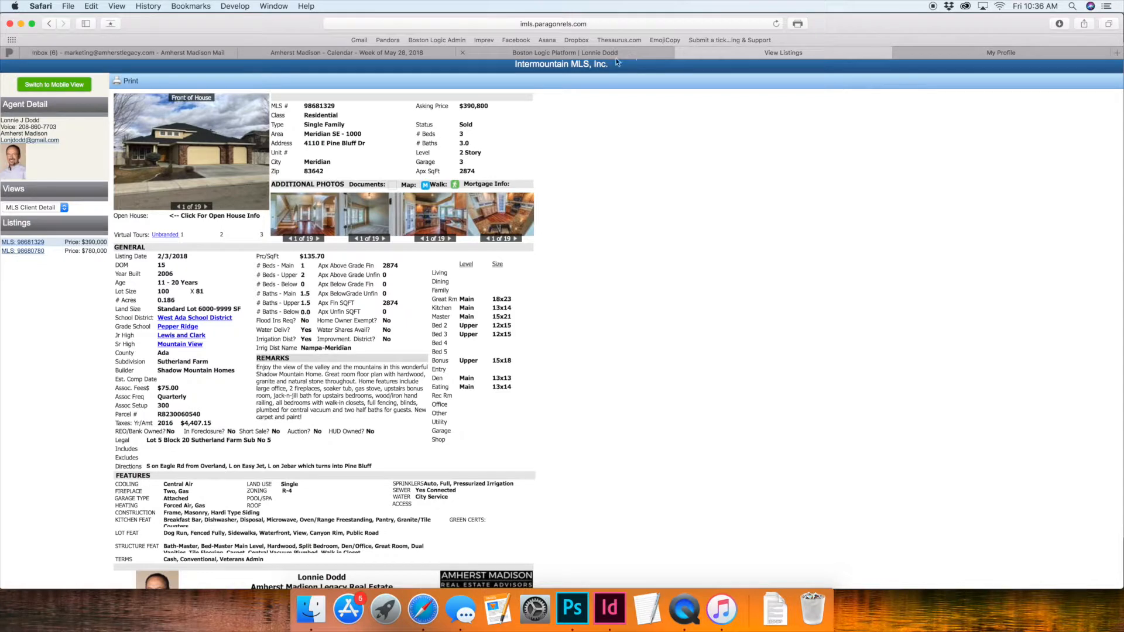
scroll(306, 101, "down", 2)
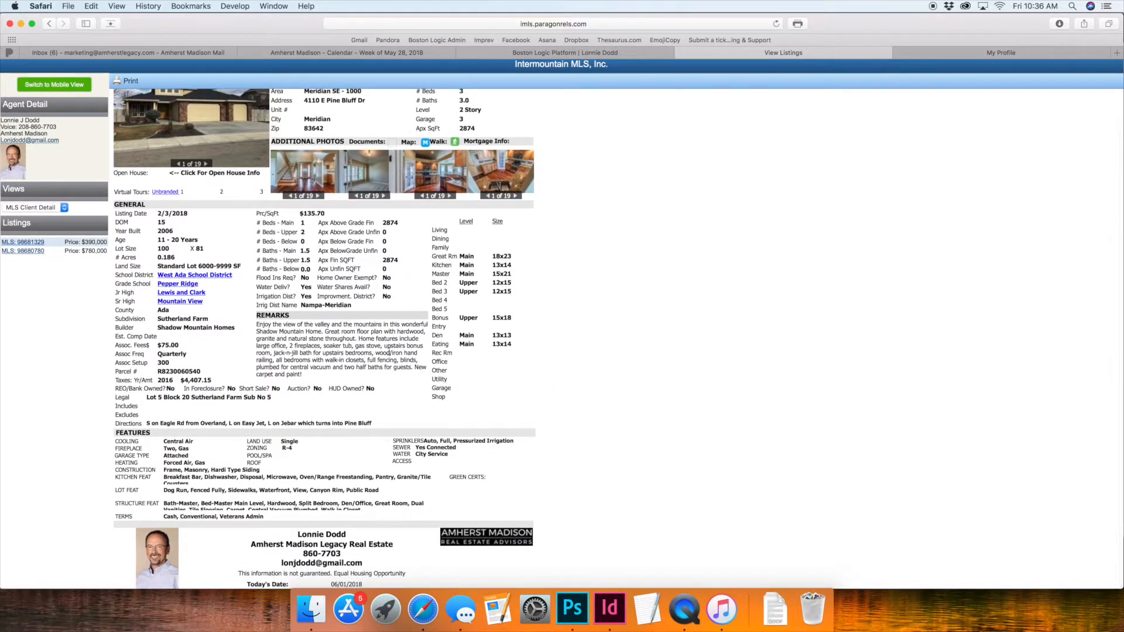
scroll(388, 351, "up", 1)
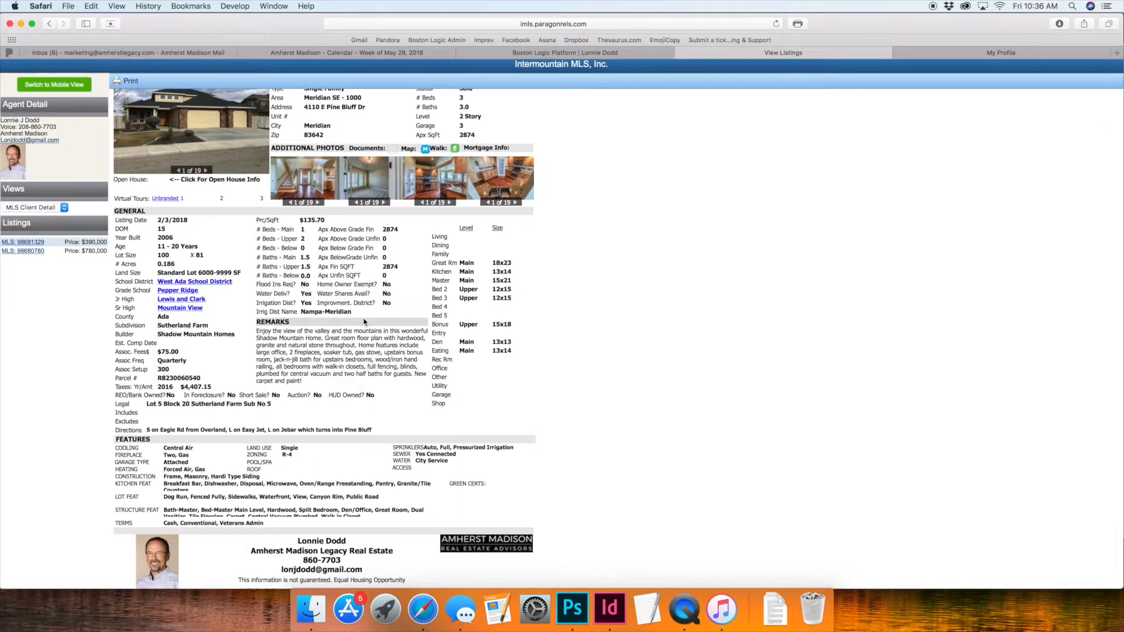
scroll(364, 321, "up", 2)
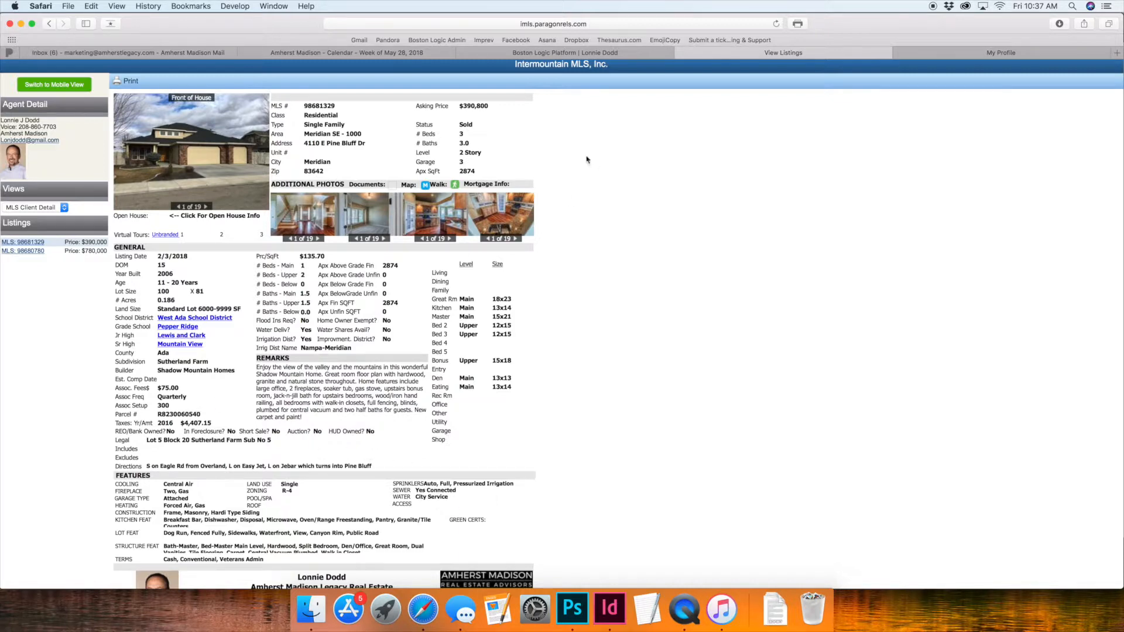
left_click(627, 57)
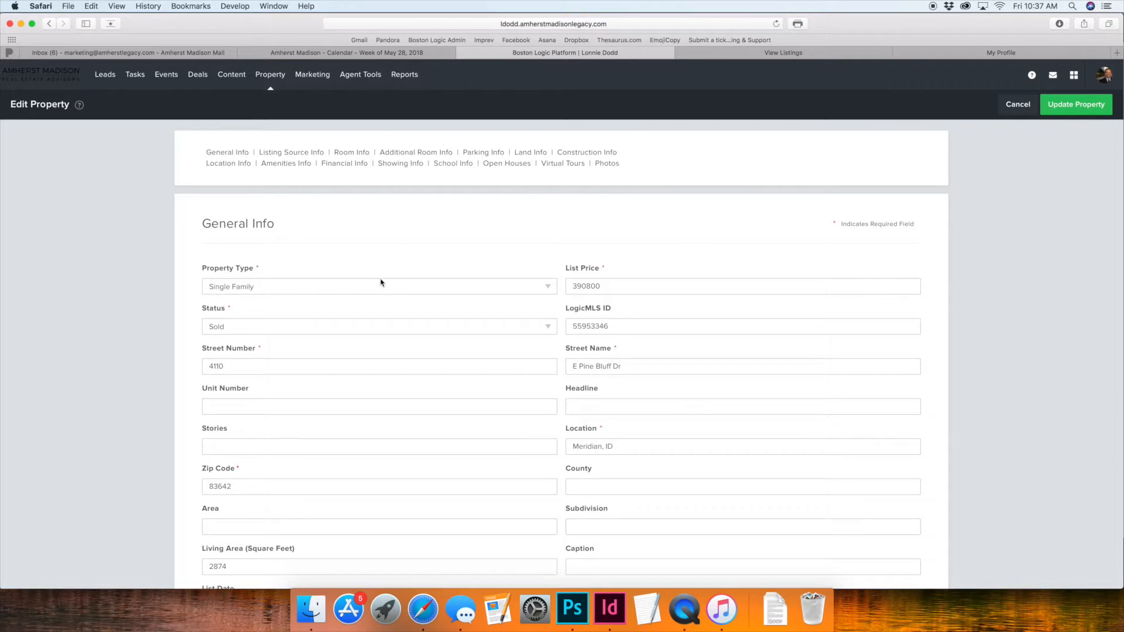
Step: Choose Single Family as the property type in the General Info section
scroll(184, 267, "down", 3)
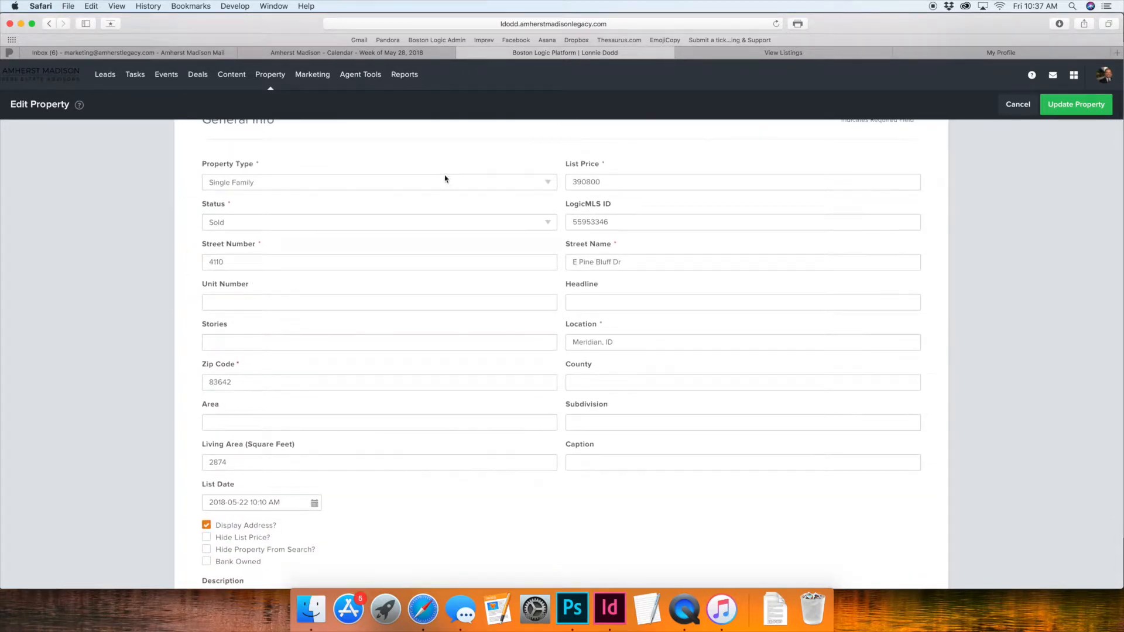
left_click(446, 180)
scroll(365, 150, "up", 5)
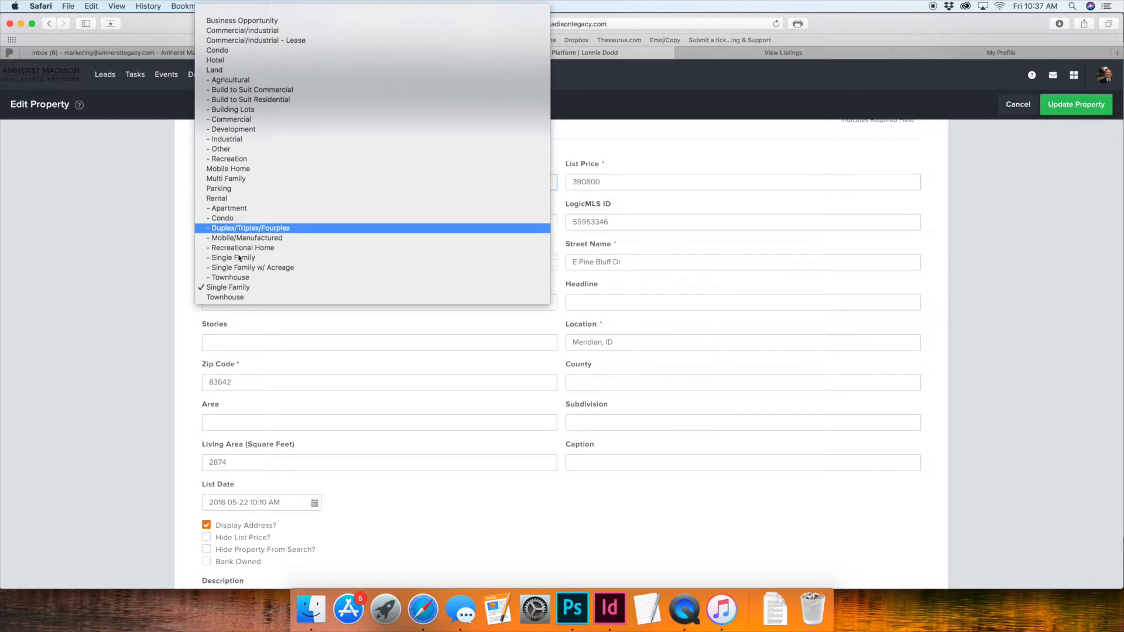
left_click(235, 289)
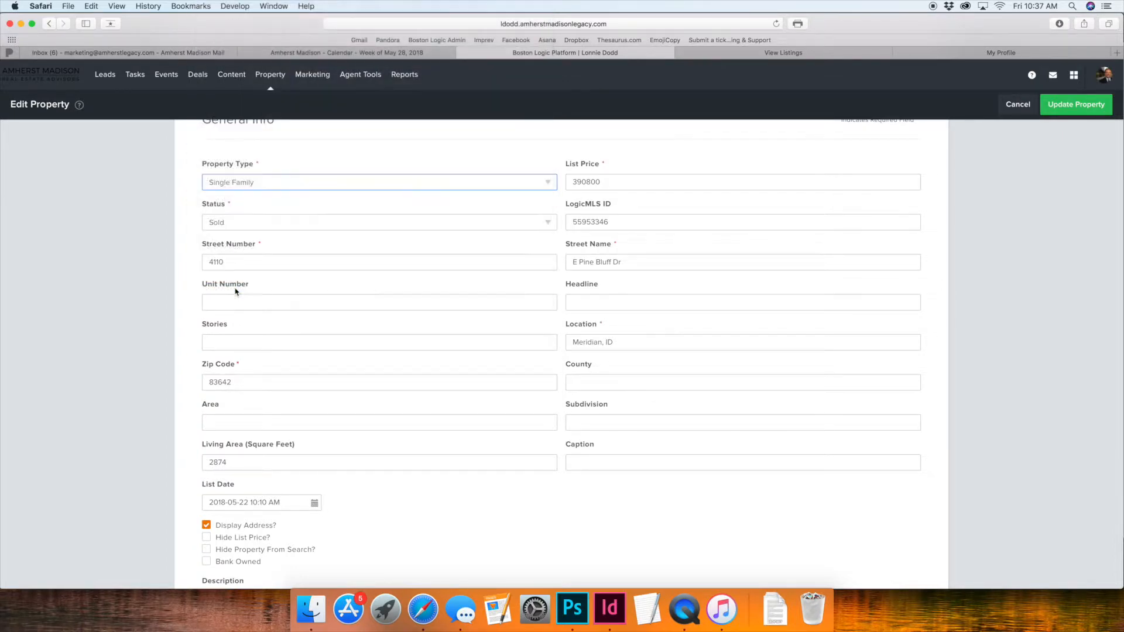
Step: Examine the List Price, the Status options and the LogicMLS ID in General Info without changing them
double_click(591, 182)
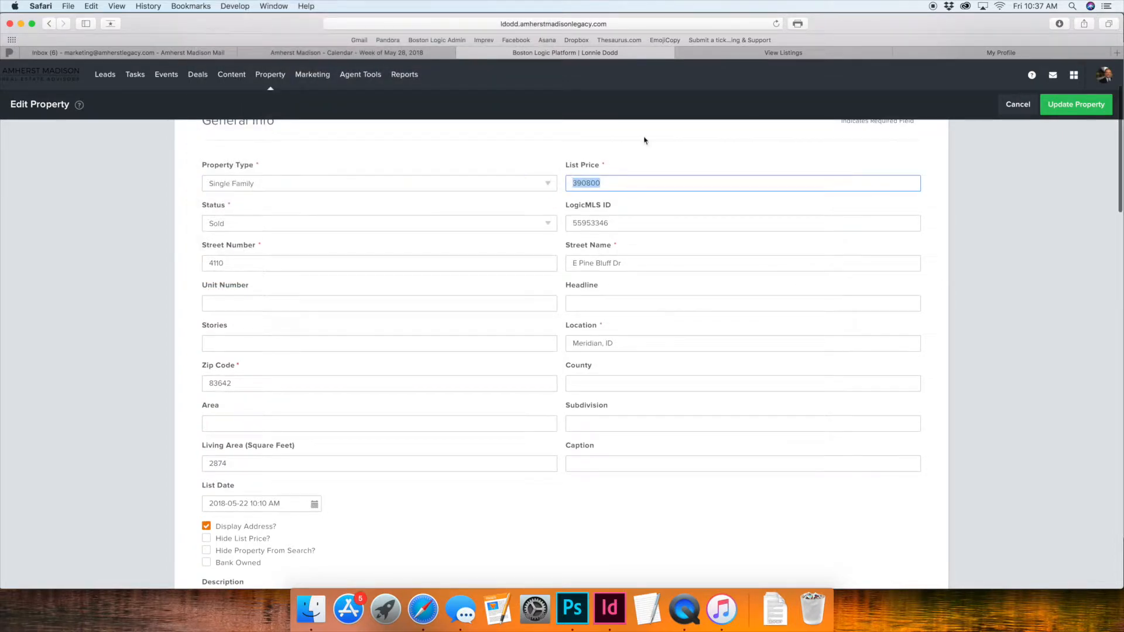
left_click(274, 224)
left_click(150, 229)
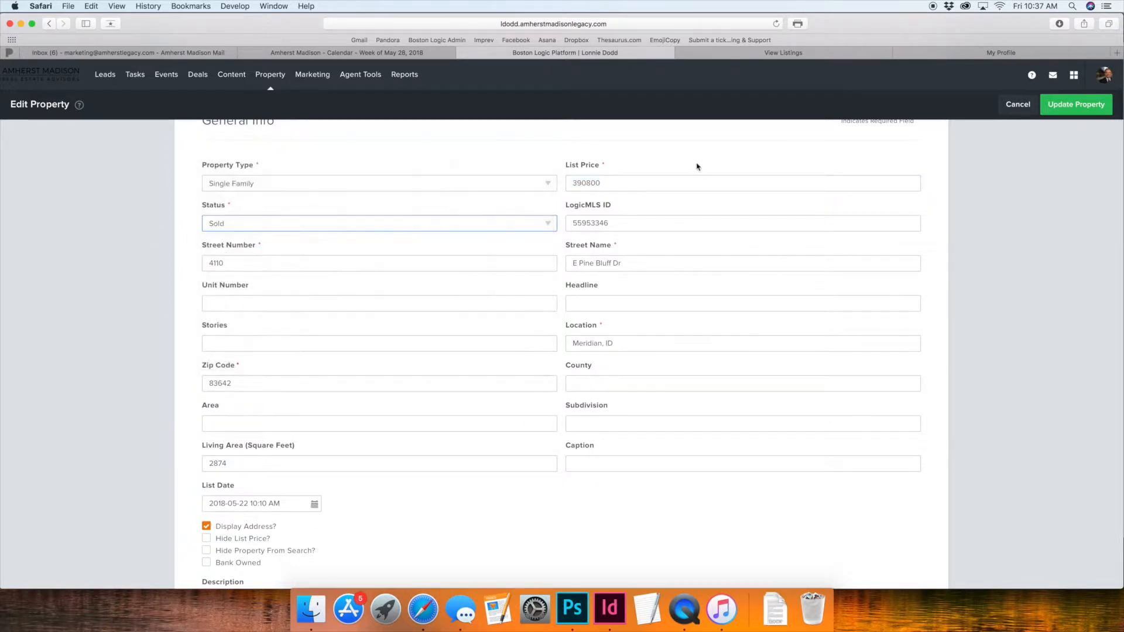
left_click_drag(569, 205, 627, 204)
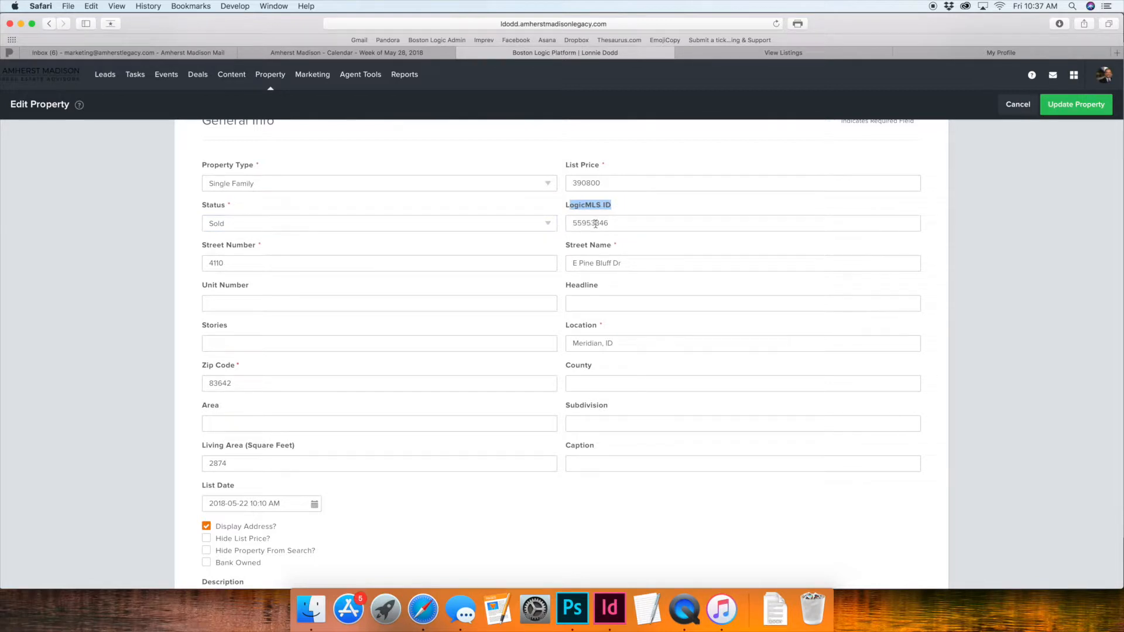
left_click_drag(606, 223, 573, 226)
scroll(573, 226, "up", 1)
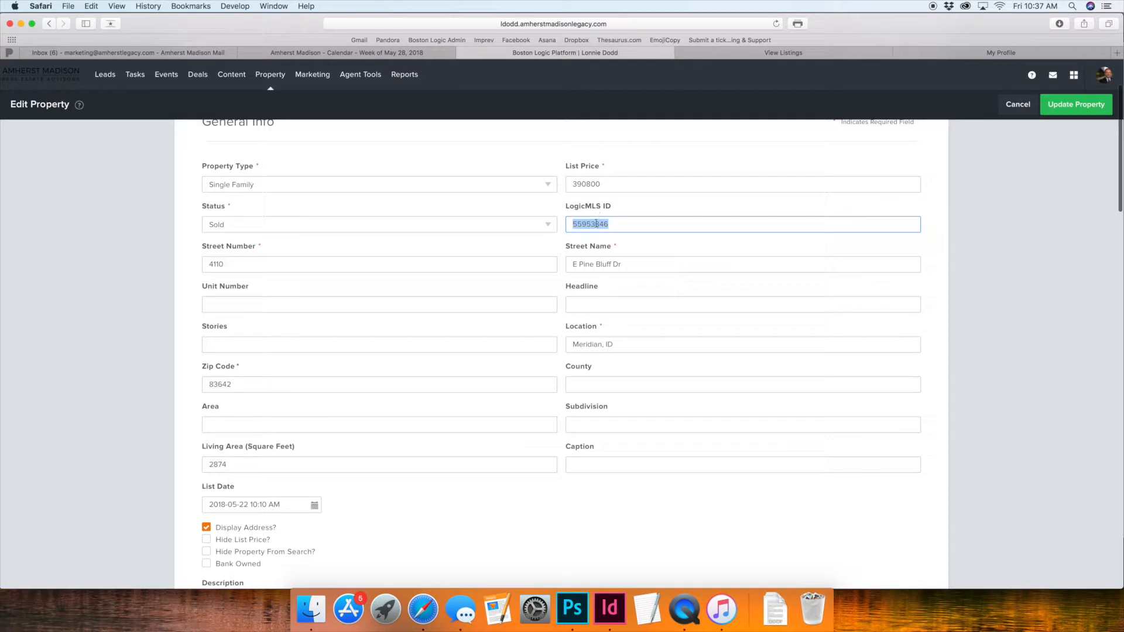
Step: Review the remaining General Info fields, from street number, street name and headline down to the list date and description
left_click(246, 264)
left_click(638, 259)
scroll(507, 296, "down", 3)
left_click(602, 238)
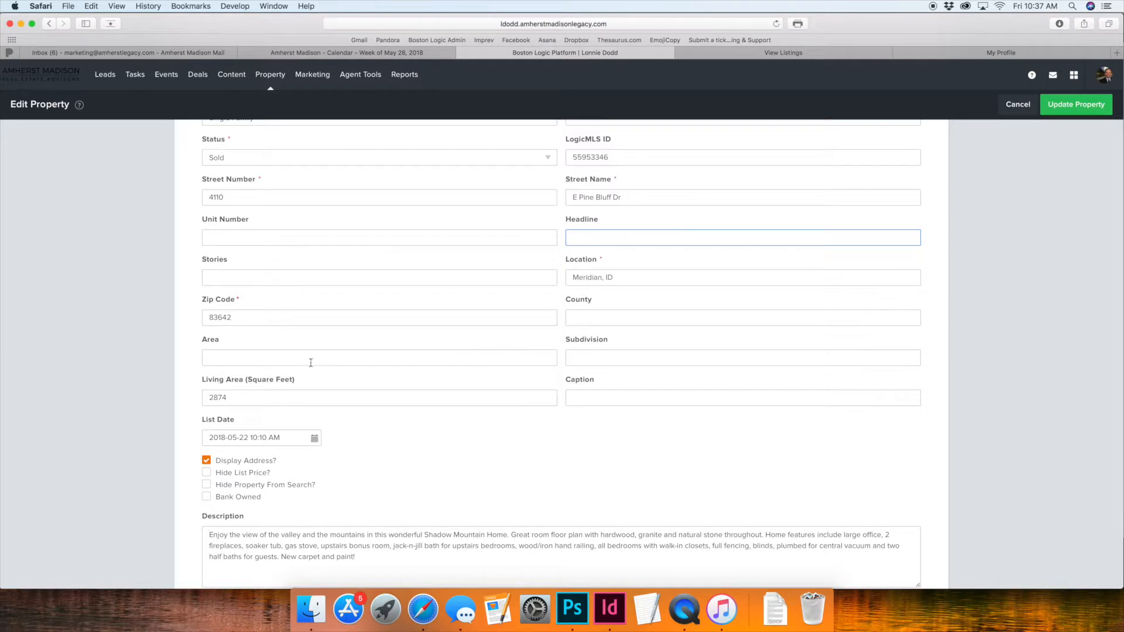
scroll(311, 363, "down", 5)
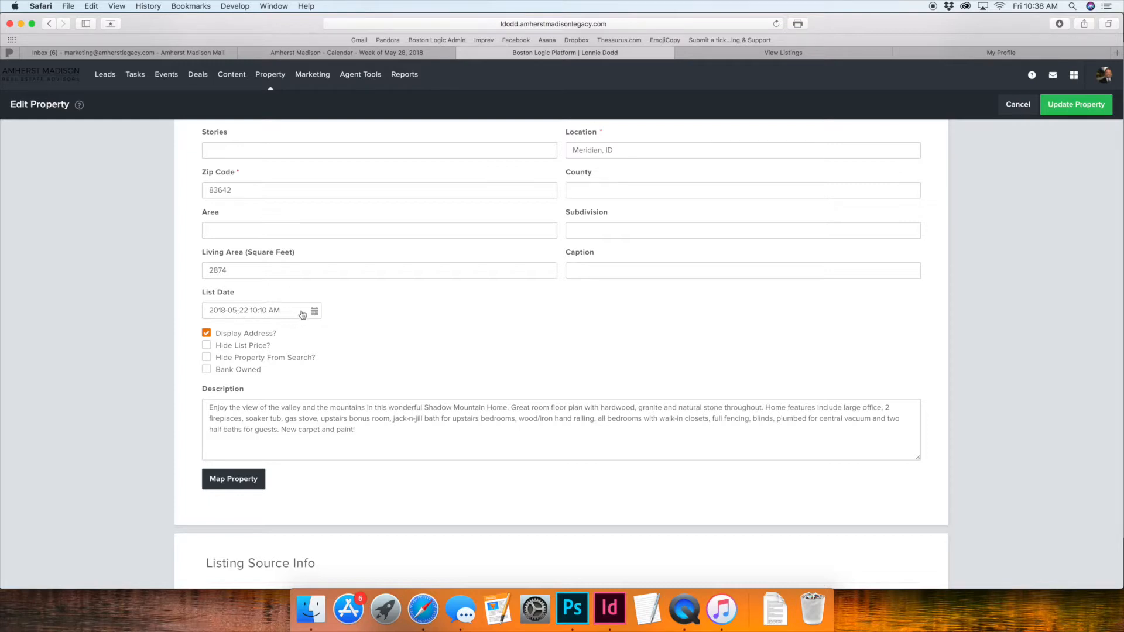
scroll(408, 444, "down", 5)
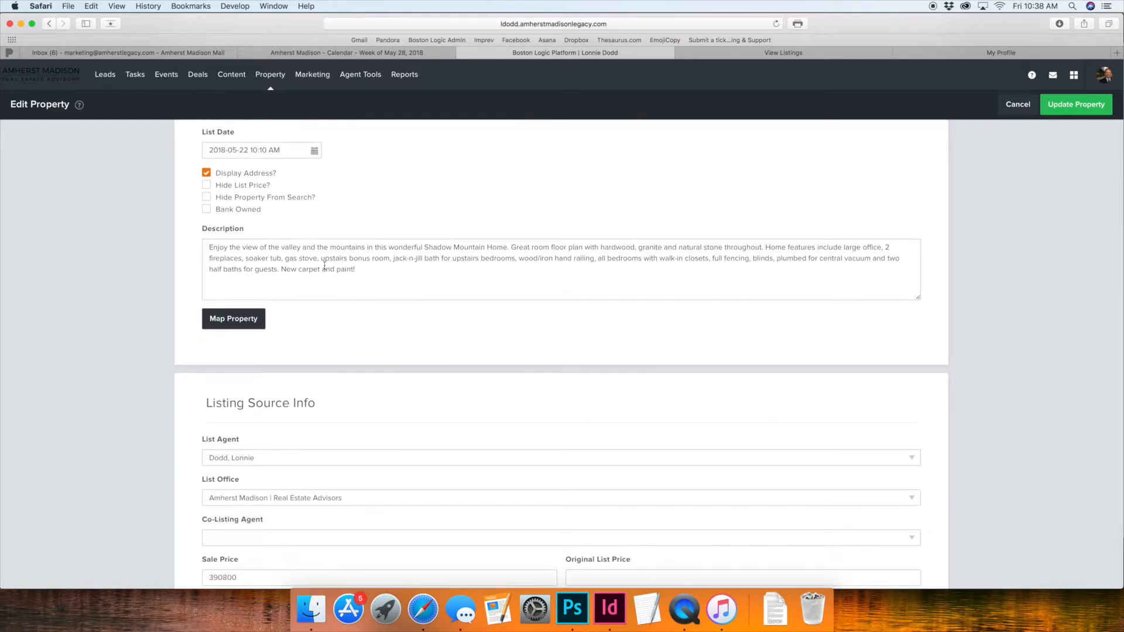
Step: Review the Listing Source Info fields, including Sale Price, Original List Price and the Co-Listing Agent choices, leaving them as they are
scroll(387, 302, "down", 5)
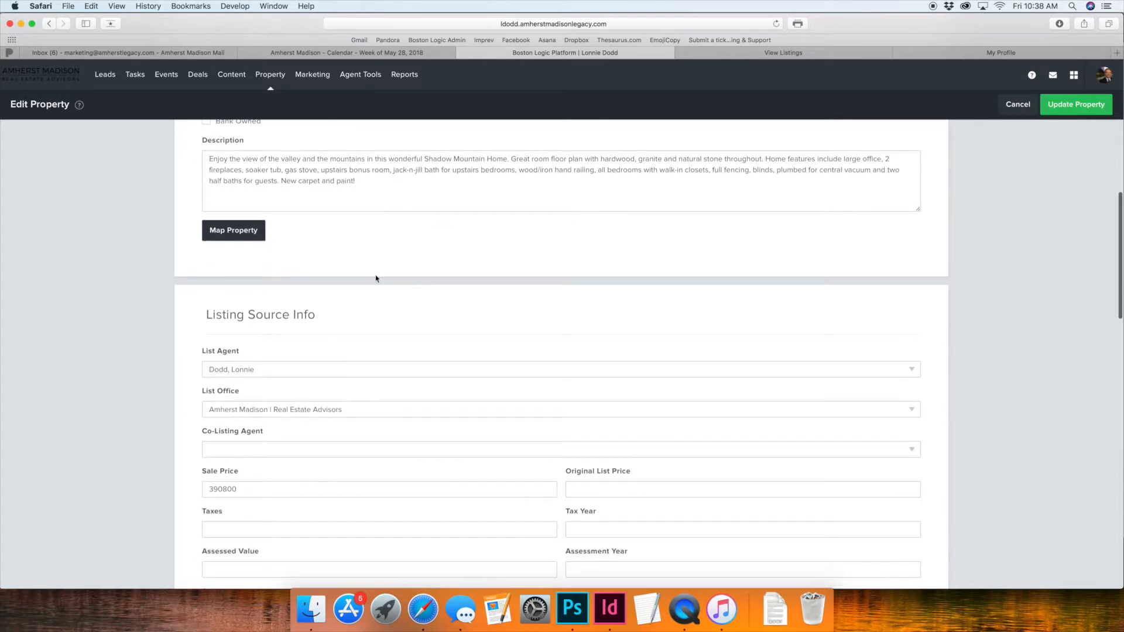
left_click(270, 428)
left_click_drag(238, 426, 217, 430)
left_click(609, 423)
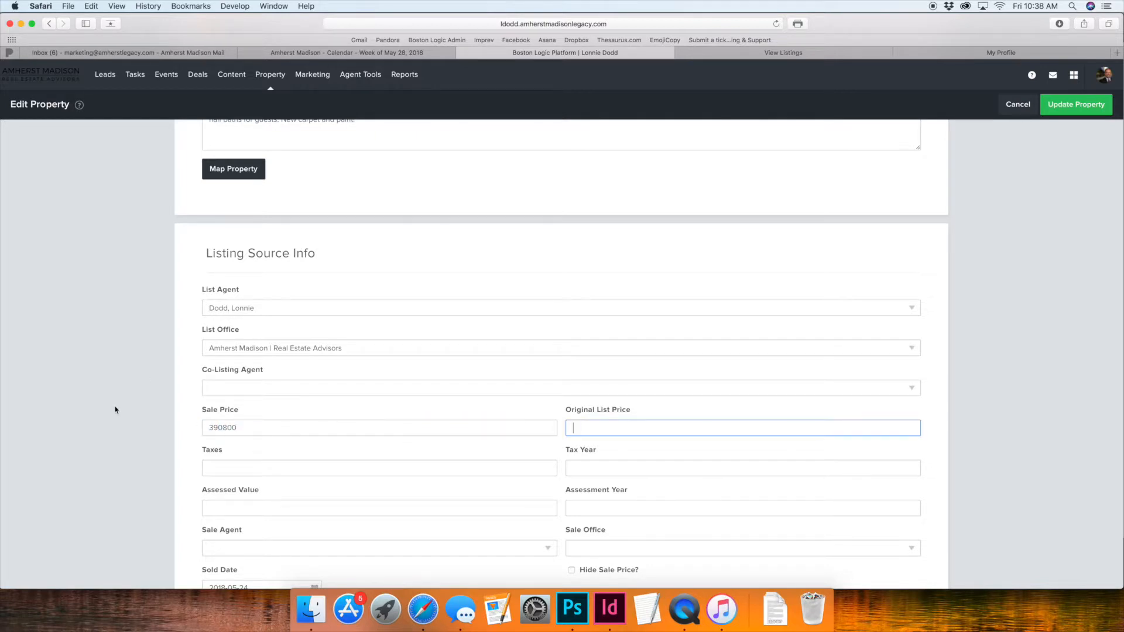
scroll(114, 409, "down", 3)
left_click(253, 303)
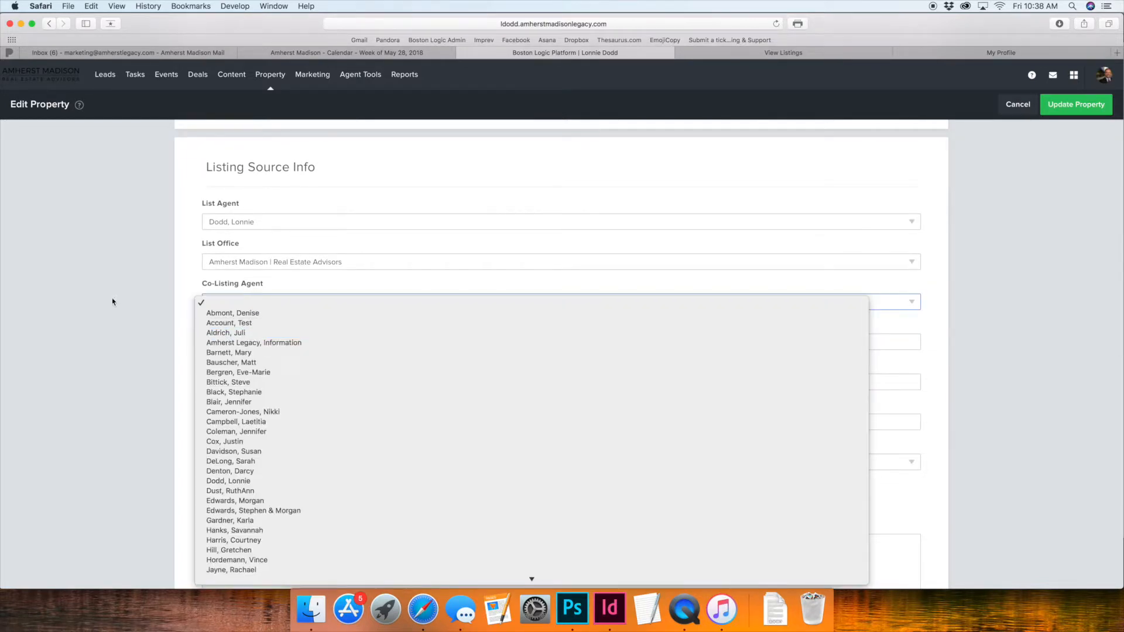
left_click(140, 304)
scroll(120, 352, "down", 1)
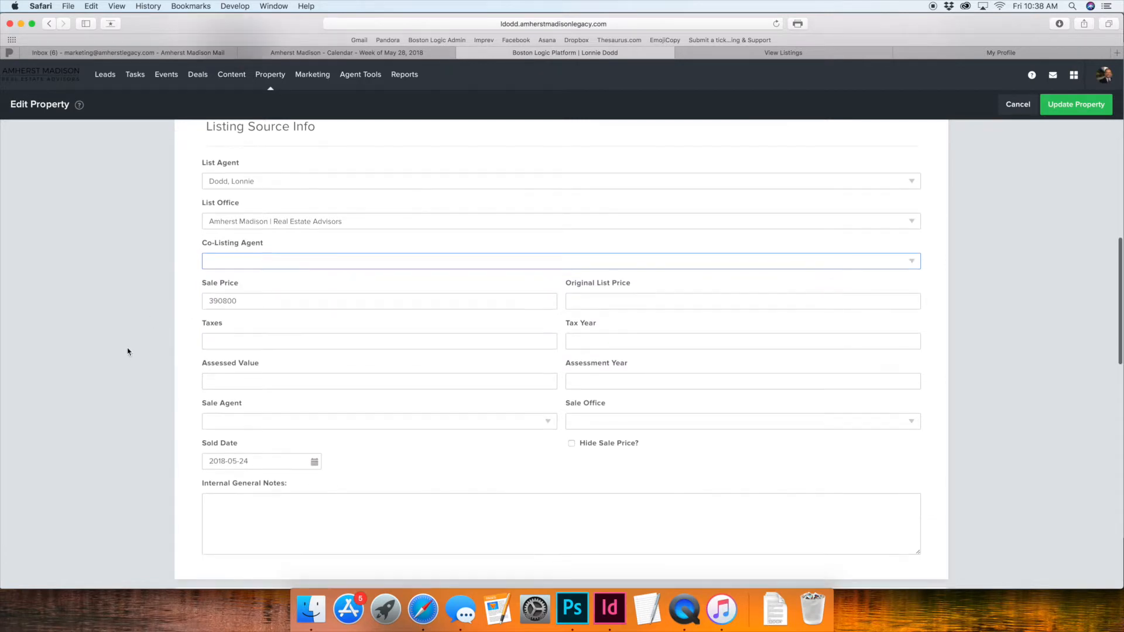
scroll(516, 410, "down", 10)
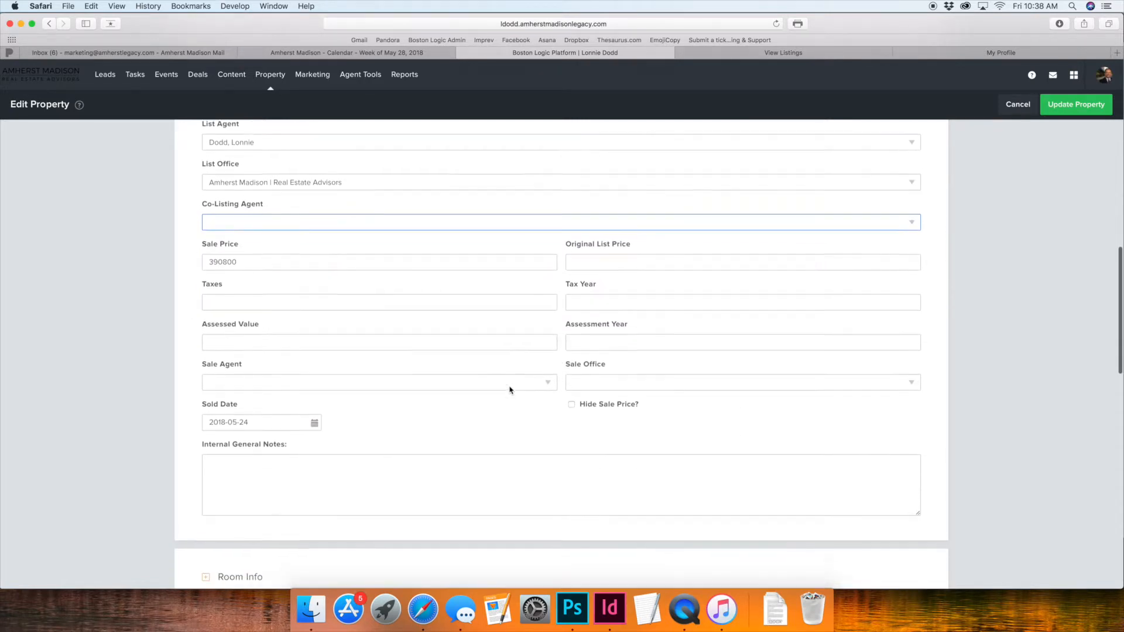
Step: Expand the Room Info, Additional Room Info and Parking Info sections and look over their fields
left_click(261, 308)
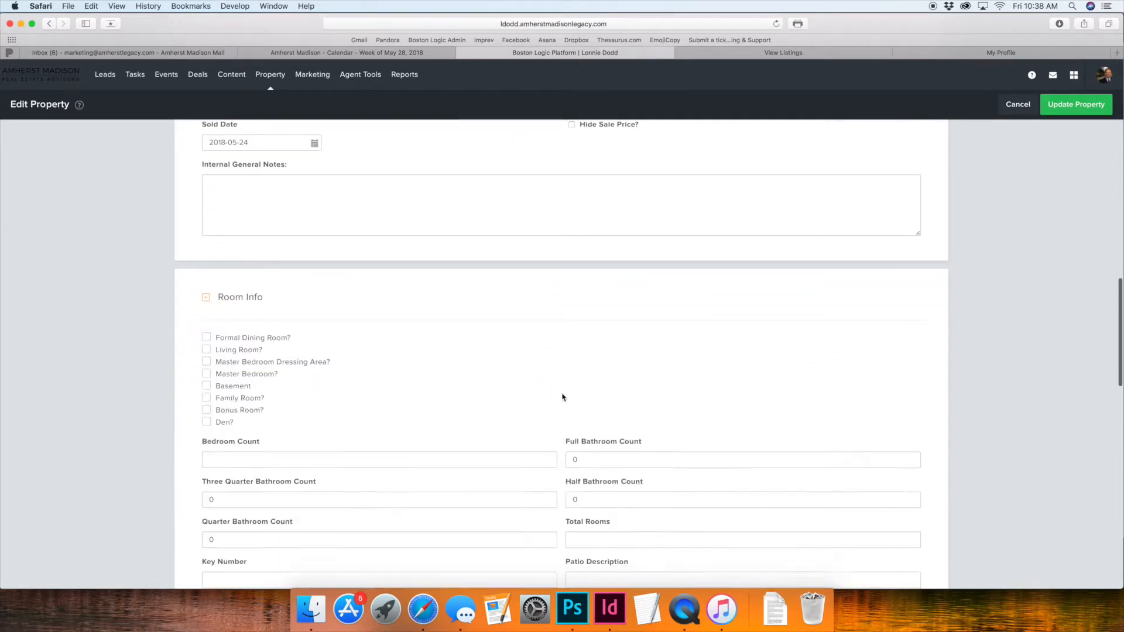
scroll(281, 317, "down", 15)
left_click(309, 317)
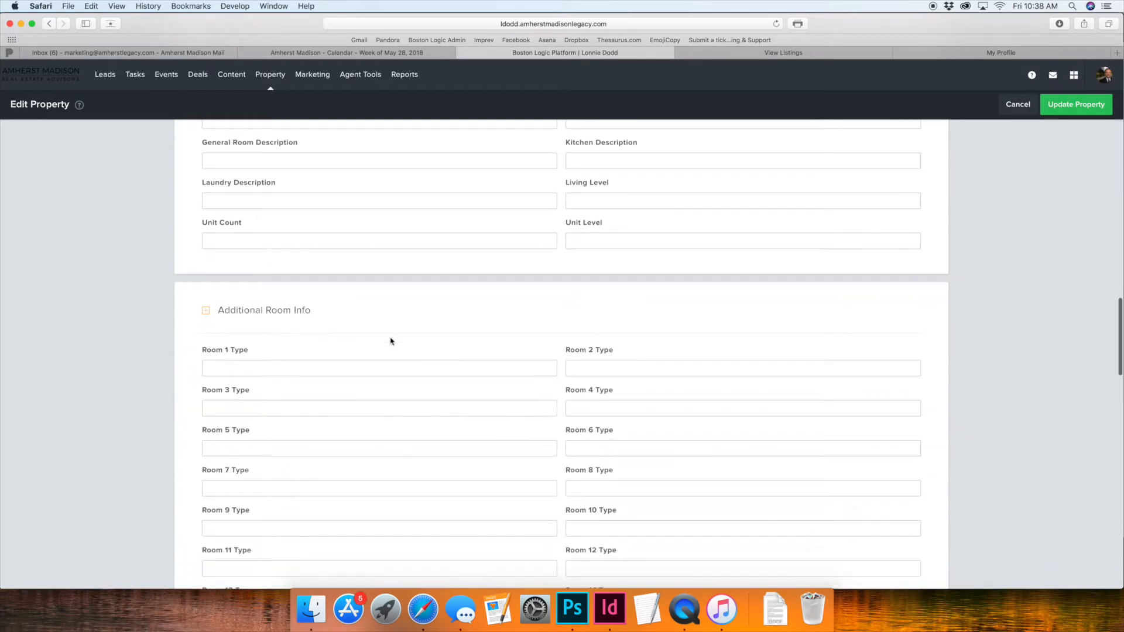
scroll(439, 354, "down", 20)
scroll(439, 356, "down", 5)
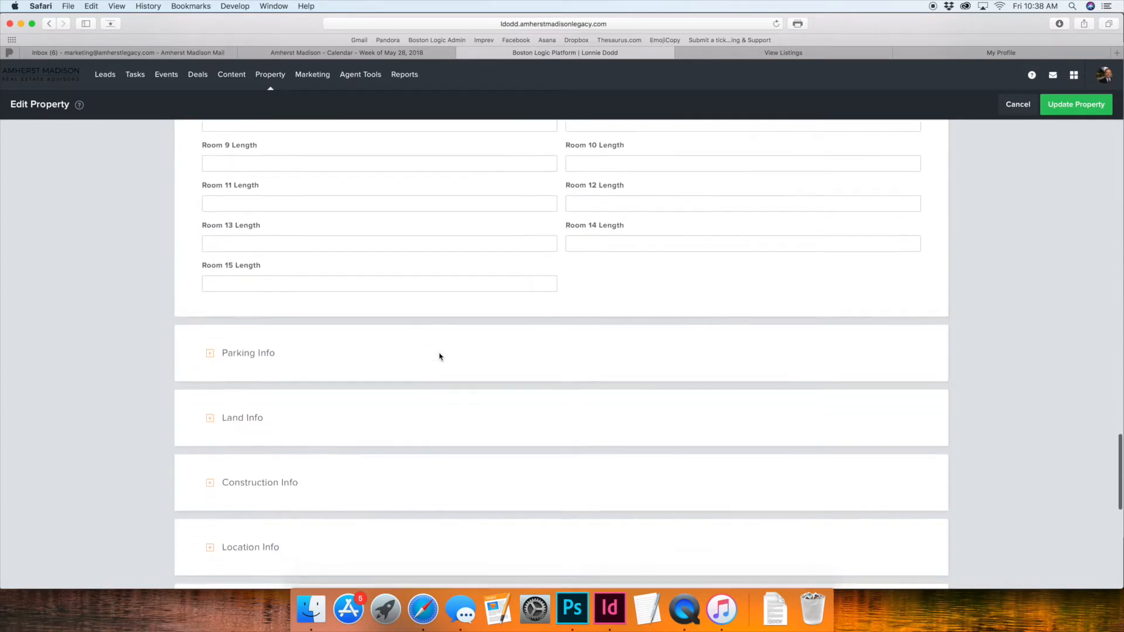
left_click(258, 305)
scroll(601, 413, "down", 4)
scroll(601, 413, "down", 4)
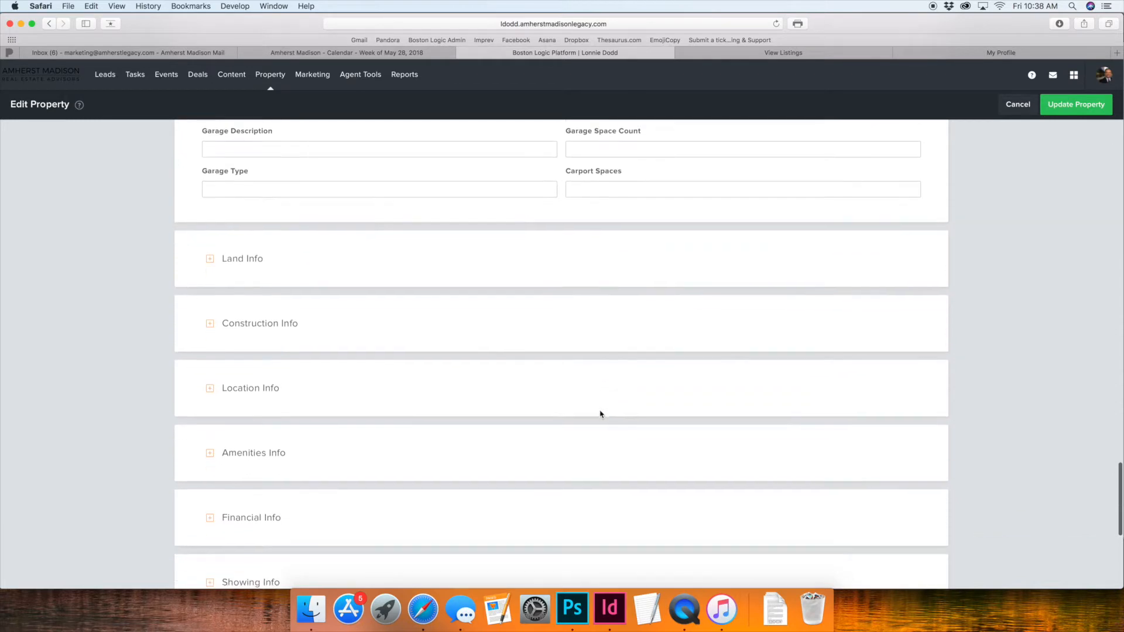
Step: Expand the Photos section and examine the property's uploaded photos along with the reorder and upload options
scroll(409, 380, "down", 6)
scroll(396, 400, "down", 3)
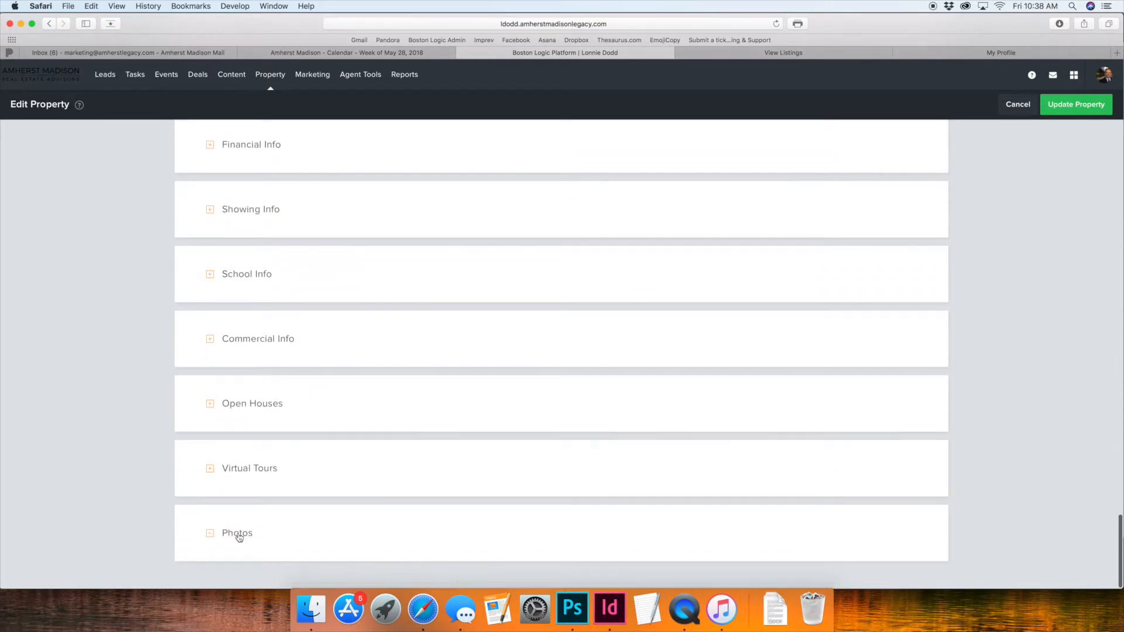
scroll(126, 494, "down", 5)
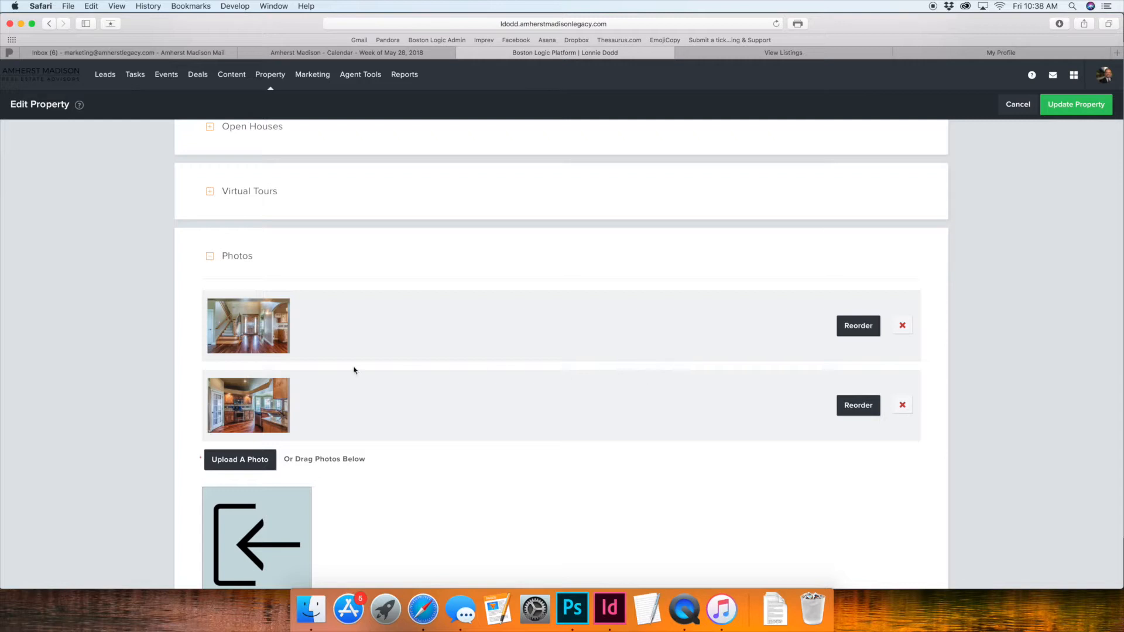
scroll(313, 384, "down", 3)
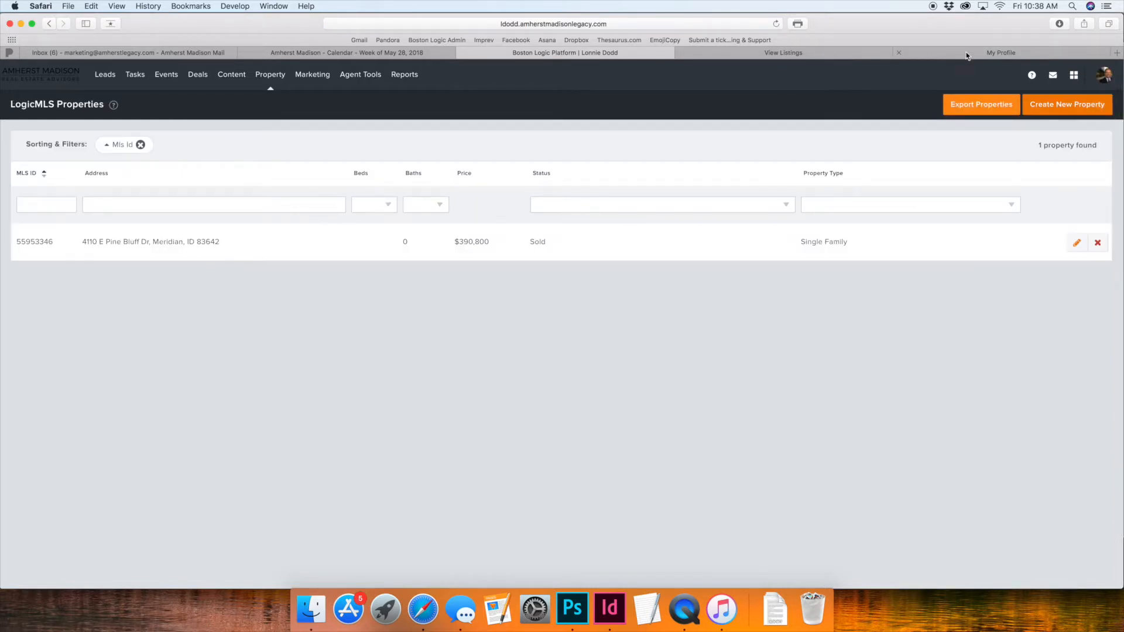
Step: Switch to the agent's My Profile page and show the site menu with the My Commitment To You submenu
left_click(984, 55)
scroll(830, 206, "up", 15)
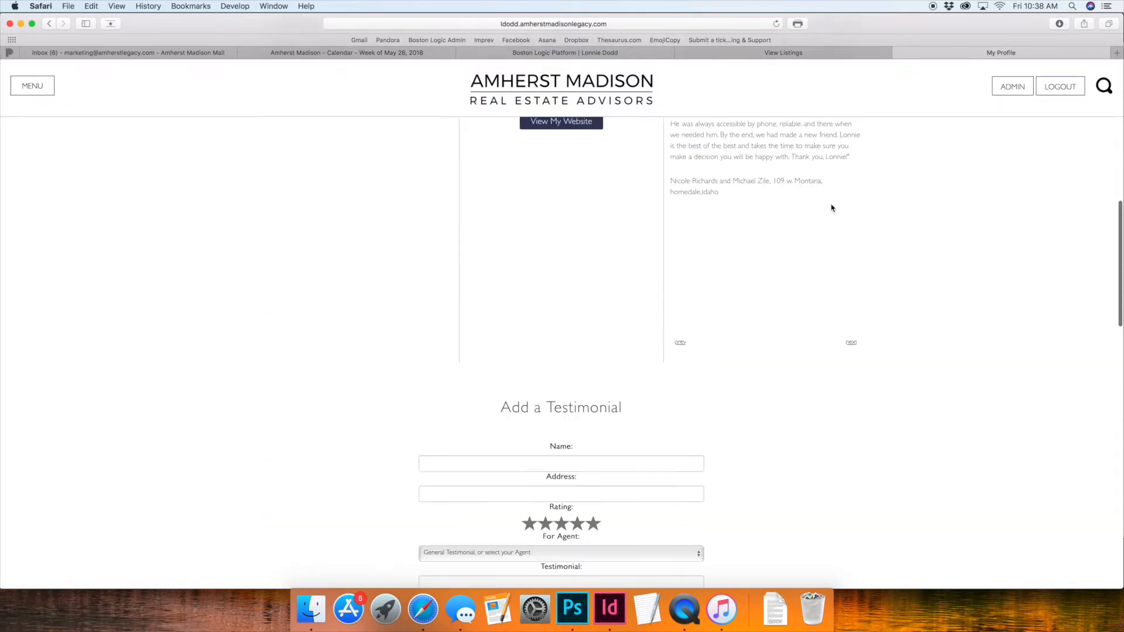
left_click(32, 93)
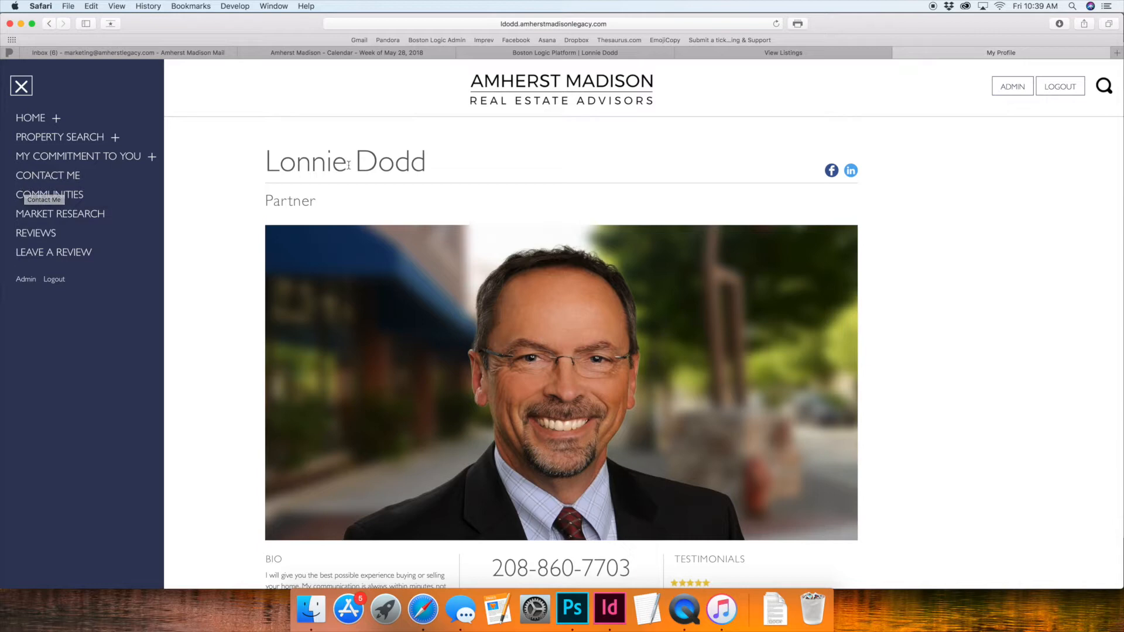
mouse_move(78, 159)
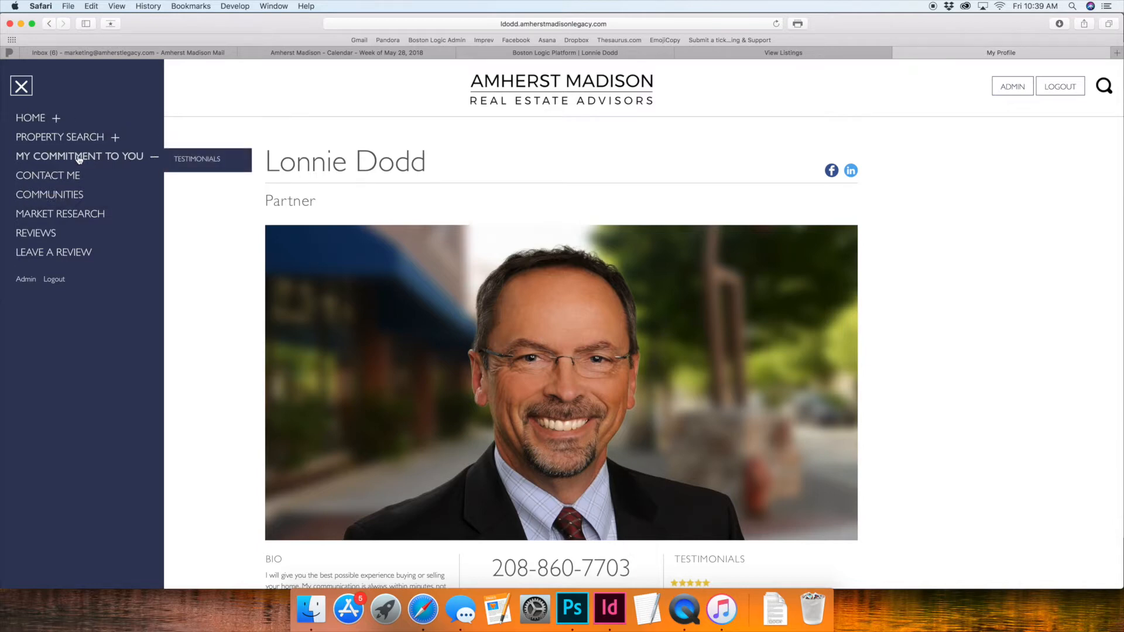
Step: Check the active and sold listings on the agent's profile page and close the site menu
scroll(249, 201, "down", 15)
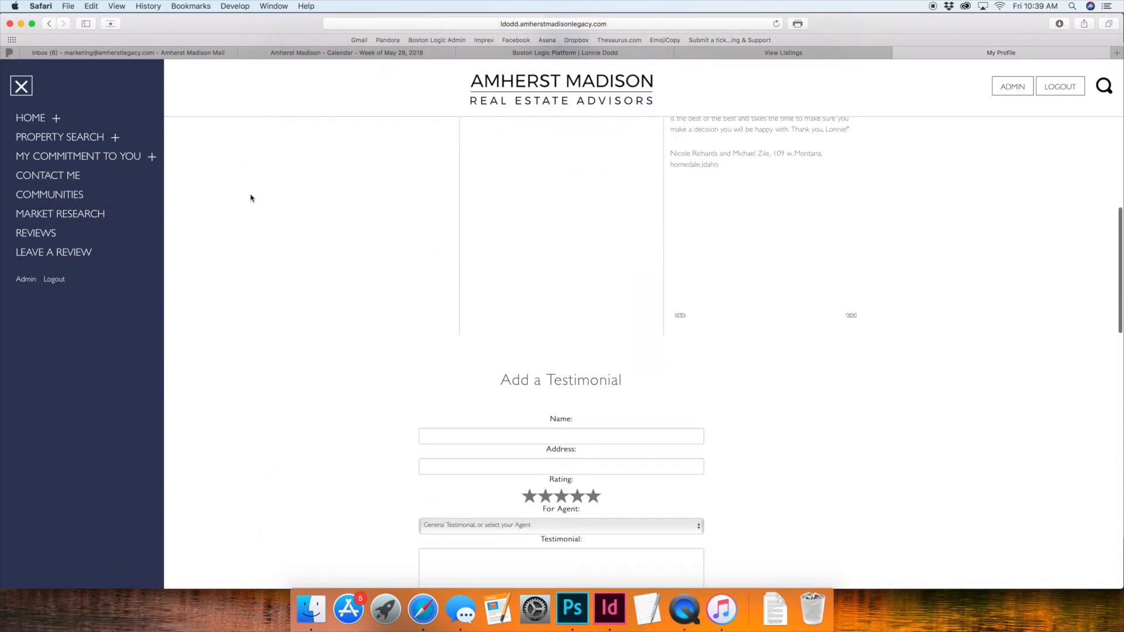
scroll(251, 198, "down", 15)
scroll(259, 203, "up", 4)
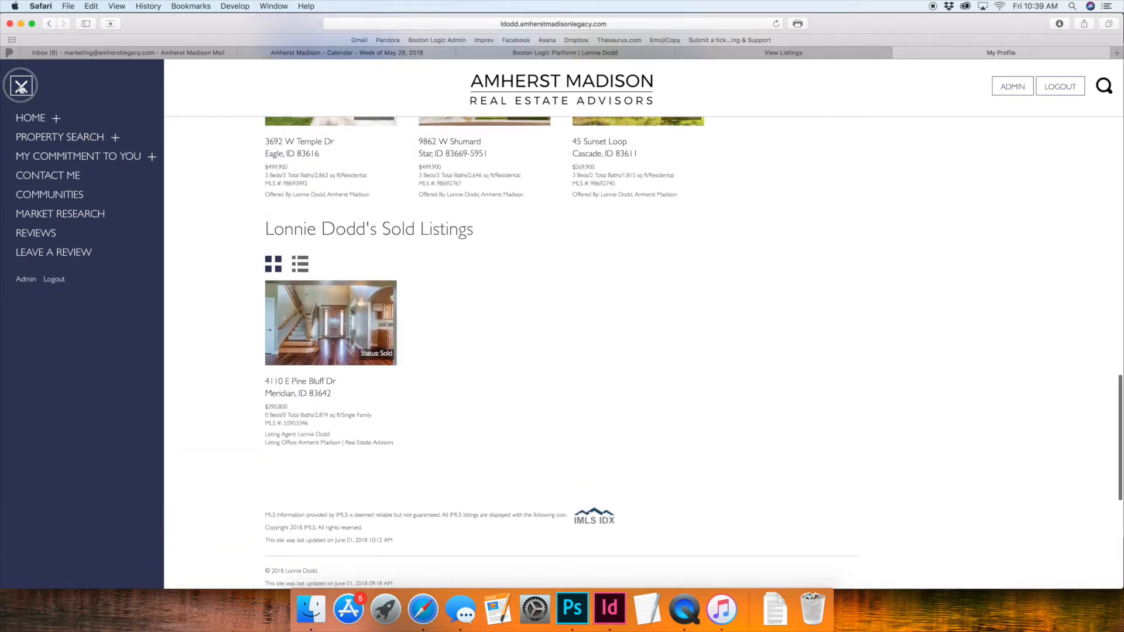
left_click(21, 86)
scroll(199, 278, "up", 3)
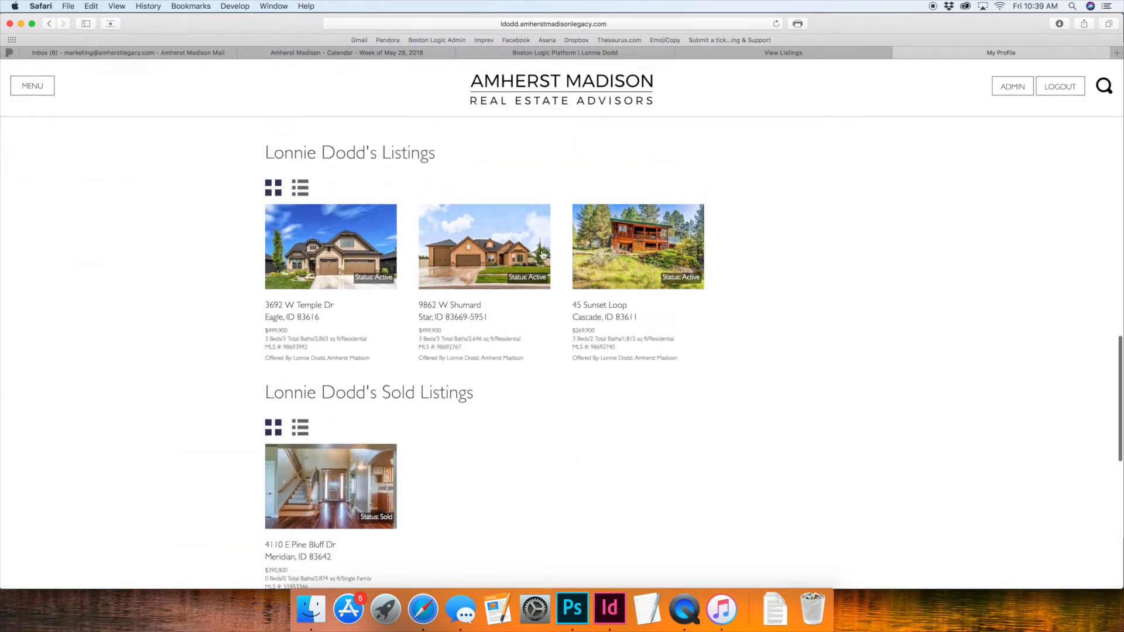
Step: Open the sold Meridian property from the agent's Sold Listings and browse its photo carousel
scroll(475, 470, "down", 3)
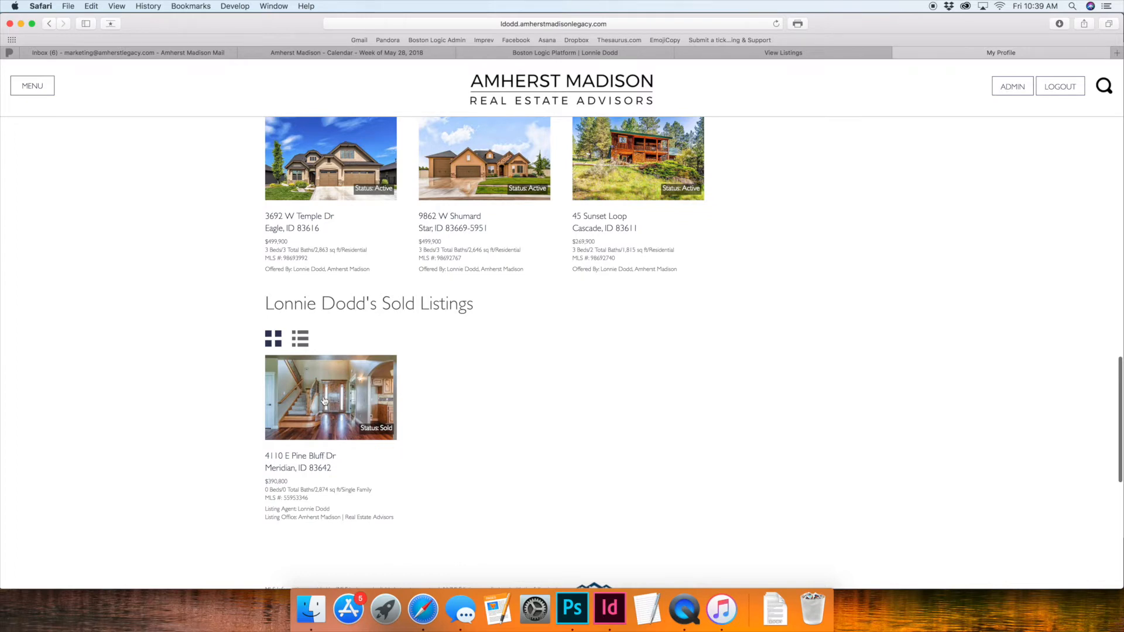
left_click(325, 400)
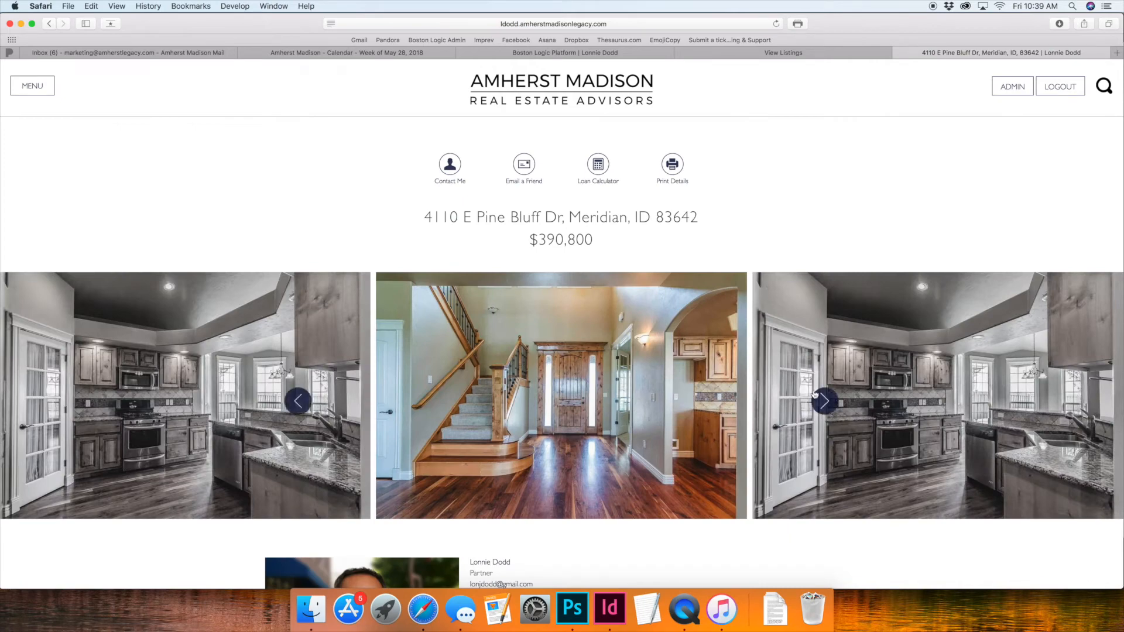
left_click(820, 400)
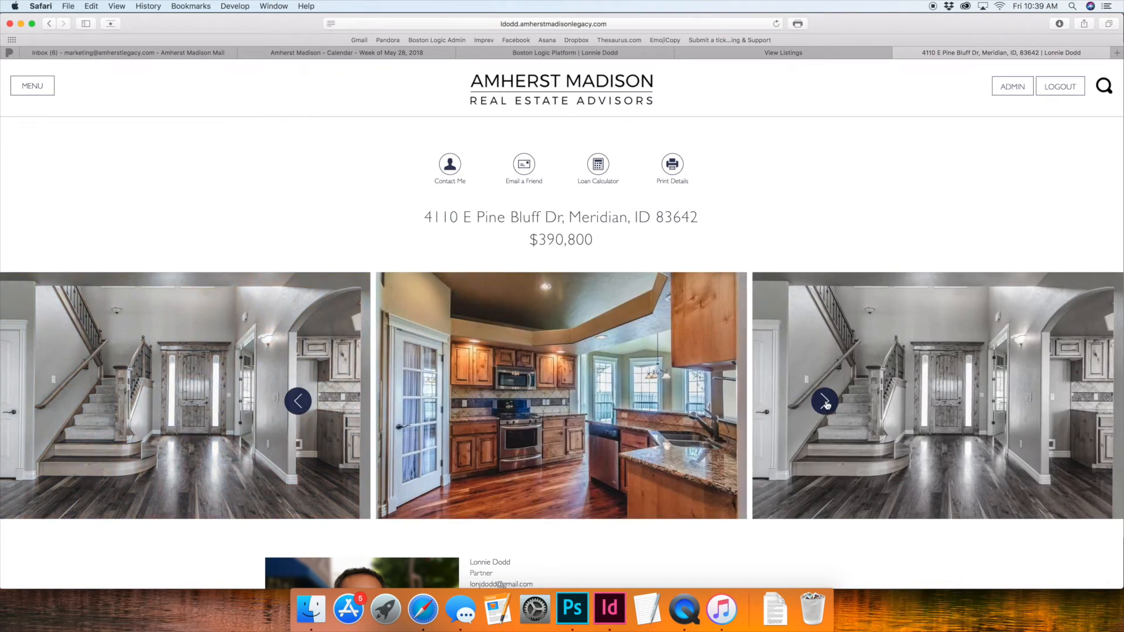
left_click(824, 401)
scroll(607, 187, "down", 1)
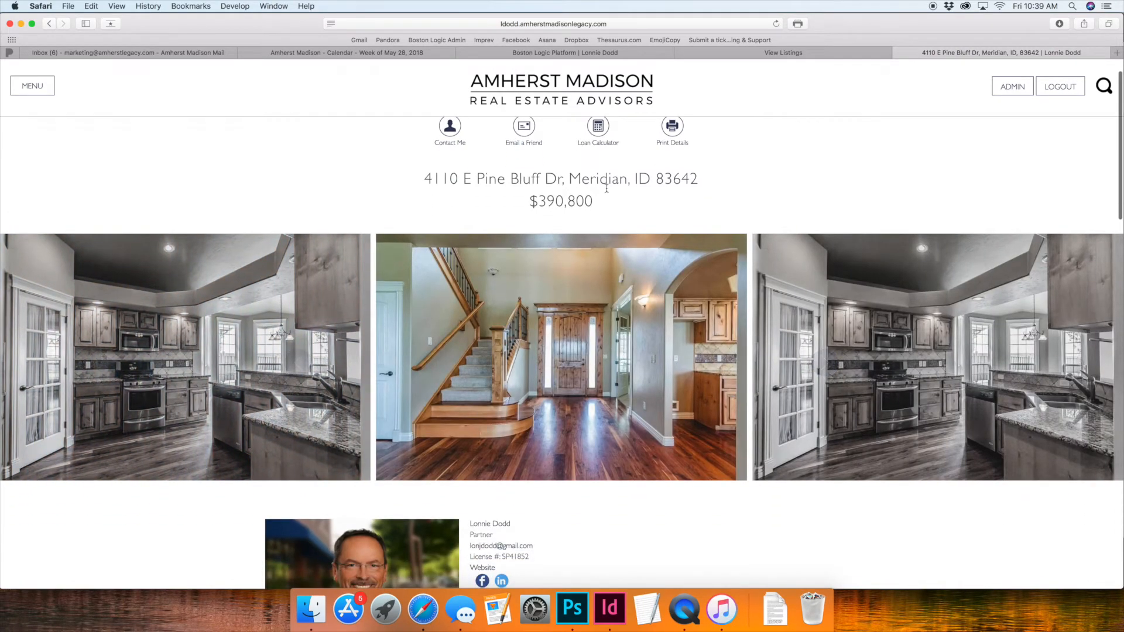
scroll(712, 250, "up", 1)
Step: Examine the sold listing's agent contact block, property description, location map and South Valley neighborhood information
scroll(712, 251, "down", 6)
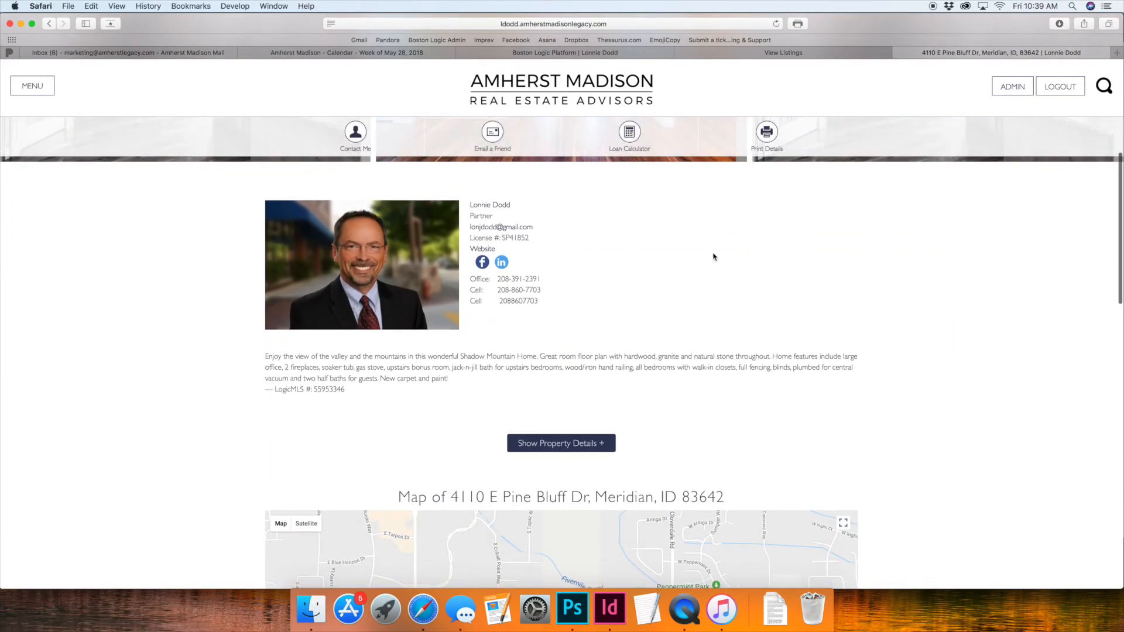
left_click_drag(303, 364, 595, 377)
left_click(498, 380)
scroll(508, 375, "down", 5)
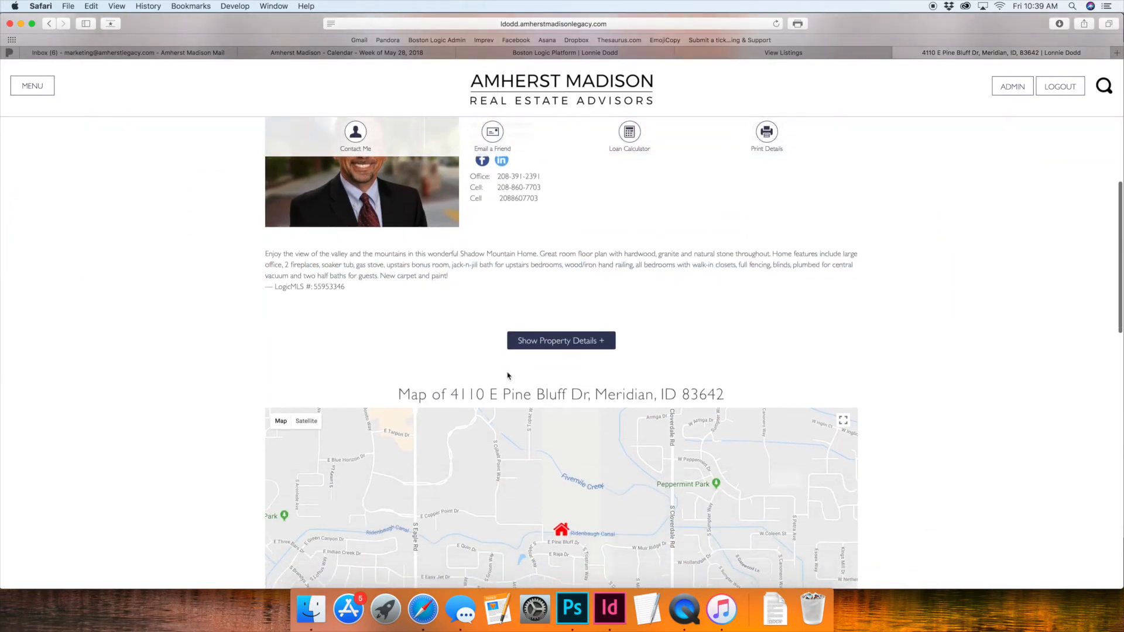
scroll(384, 343, "down", 3)
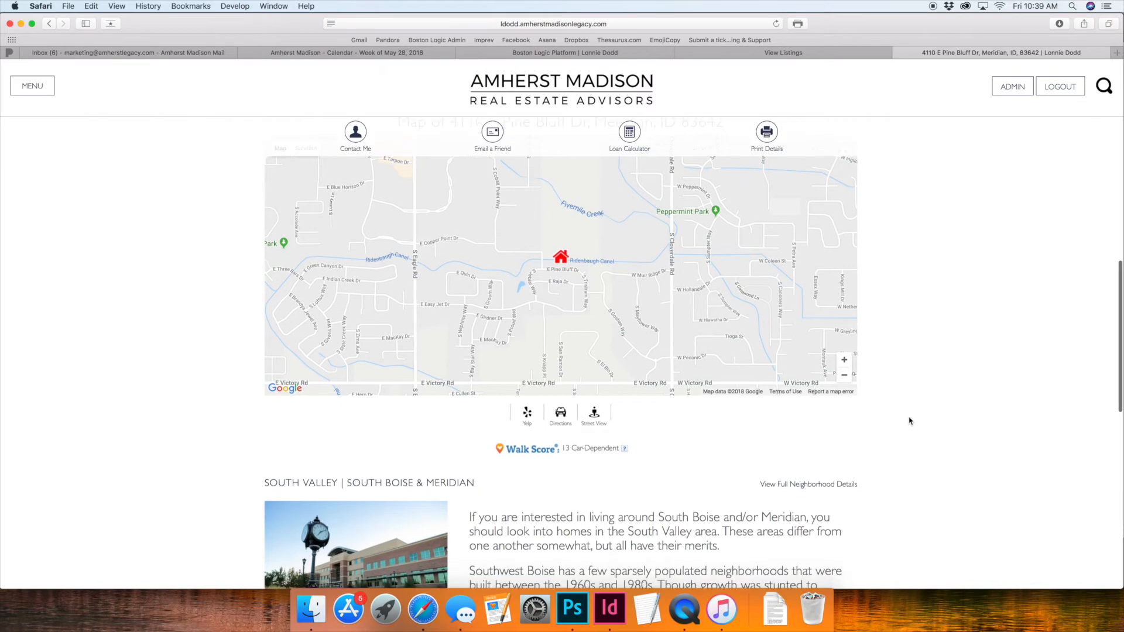
scroll(905, 422, "down", 4)
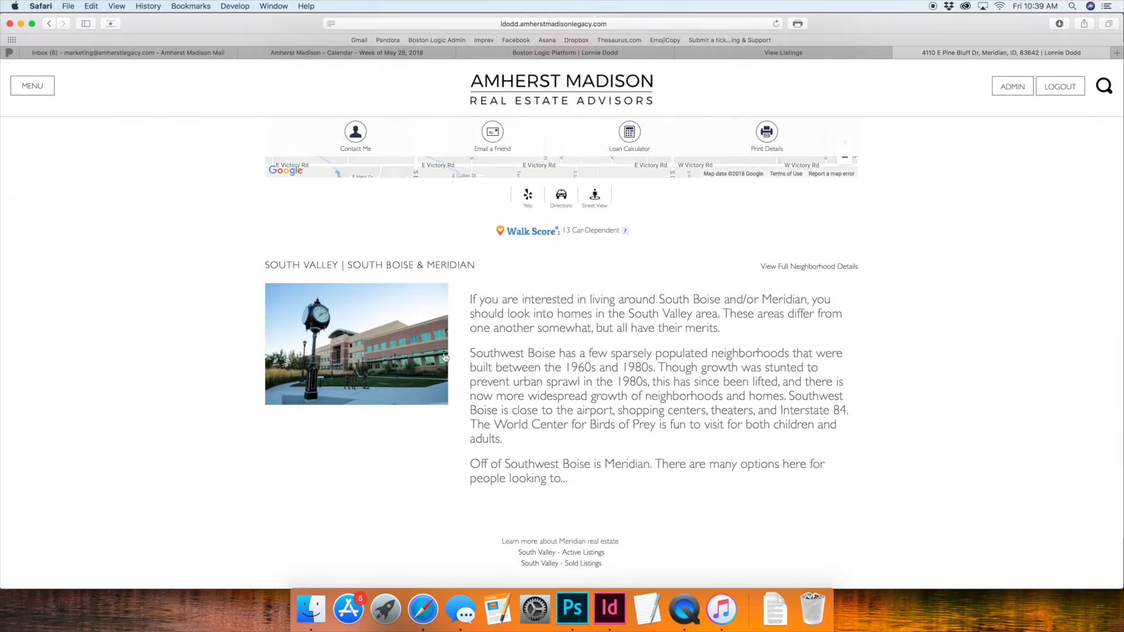
scroll(467, 348, "down", 10)
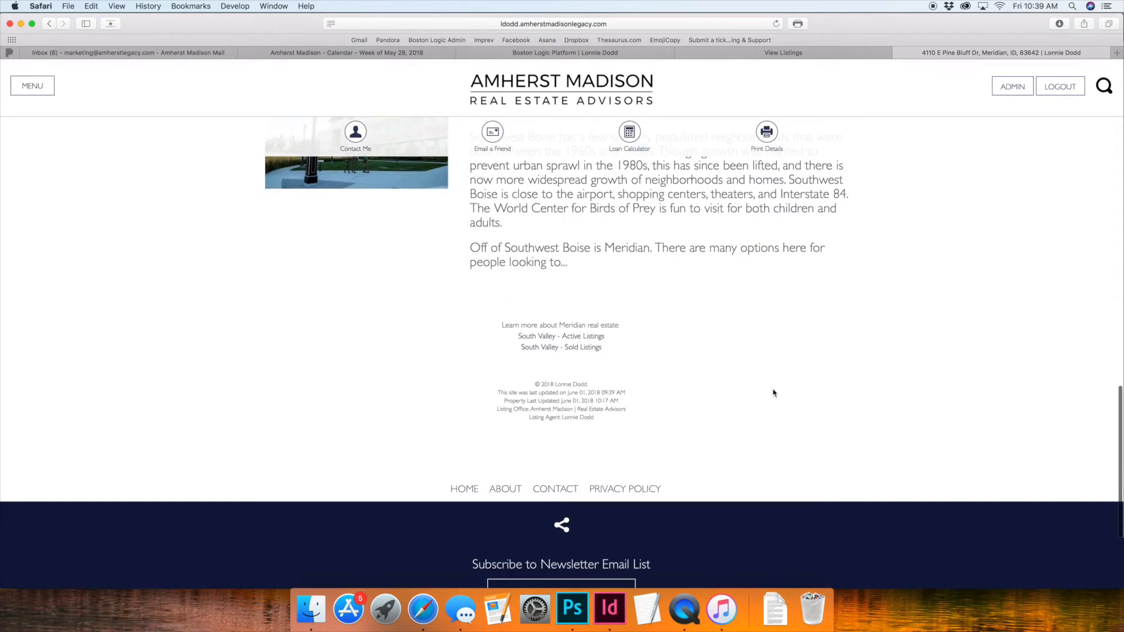
scroll(772, 392, "up", 15)
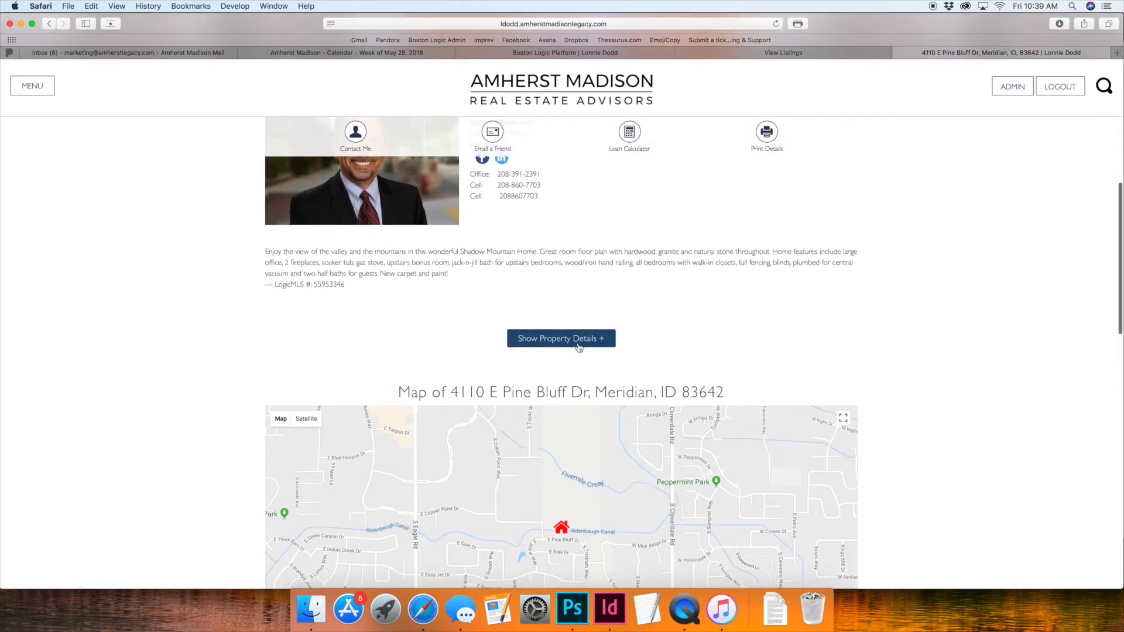
Step: Expand the sold listing's property details and review the price, status, sold date and feature rows
left_click(578, 344)
scroll(503, 323, "down", 2)
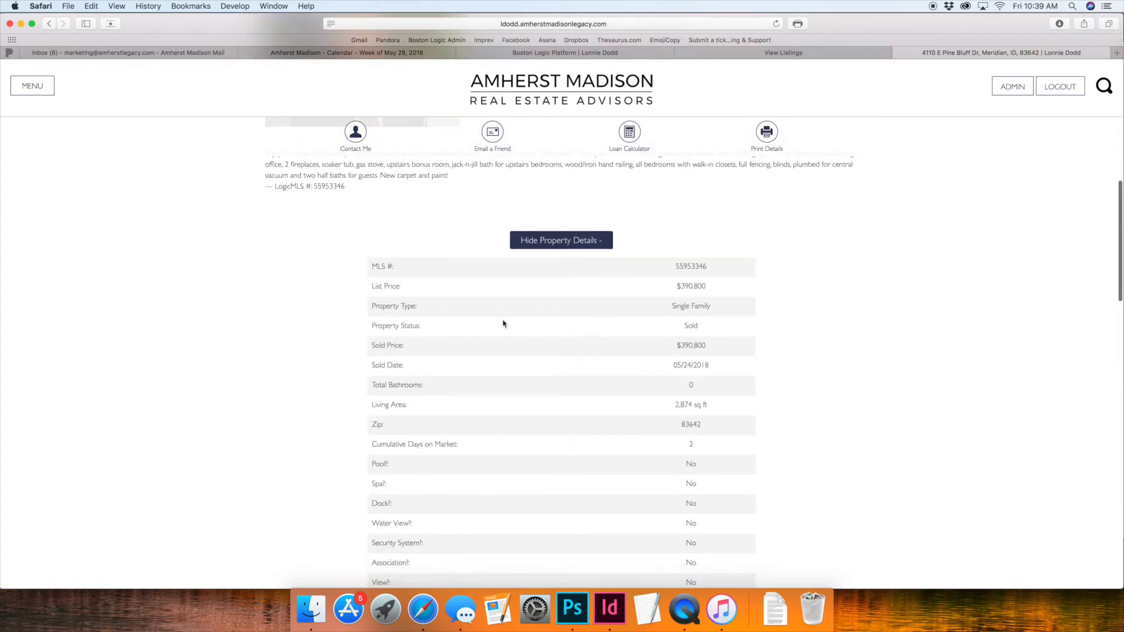
left_click_drag(681, 286, 736, 421)
left_click(736, 421)
scroll(735, 409, "down", 5)
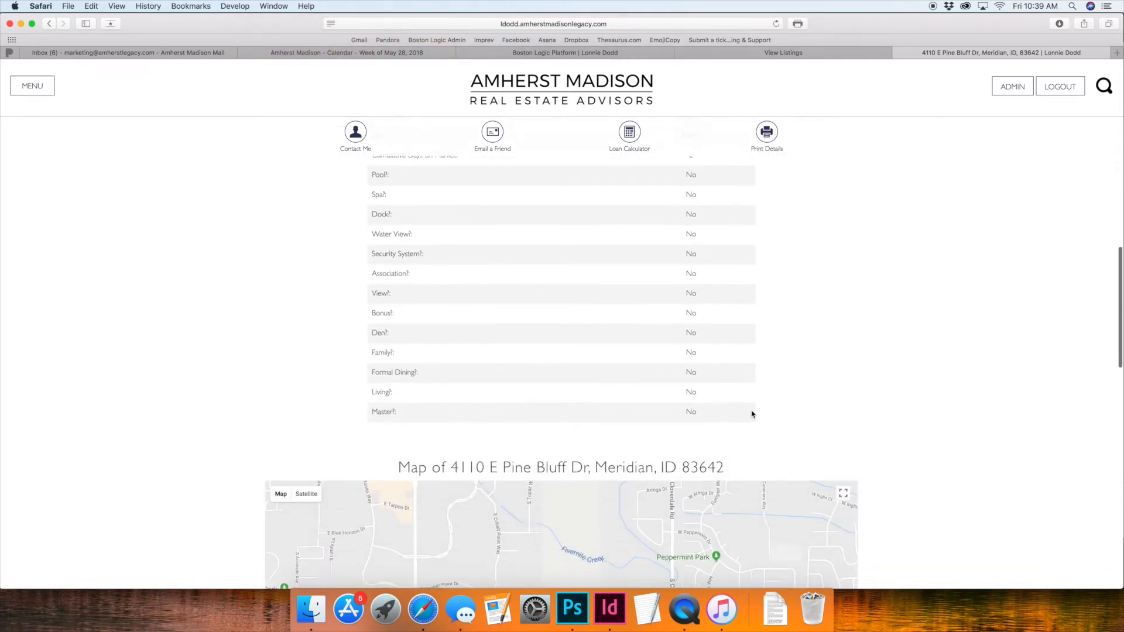
scroll(873, 408, "up", 3)
scroll(700, 416, "up", 8)
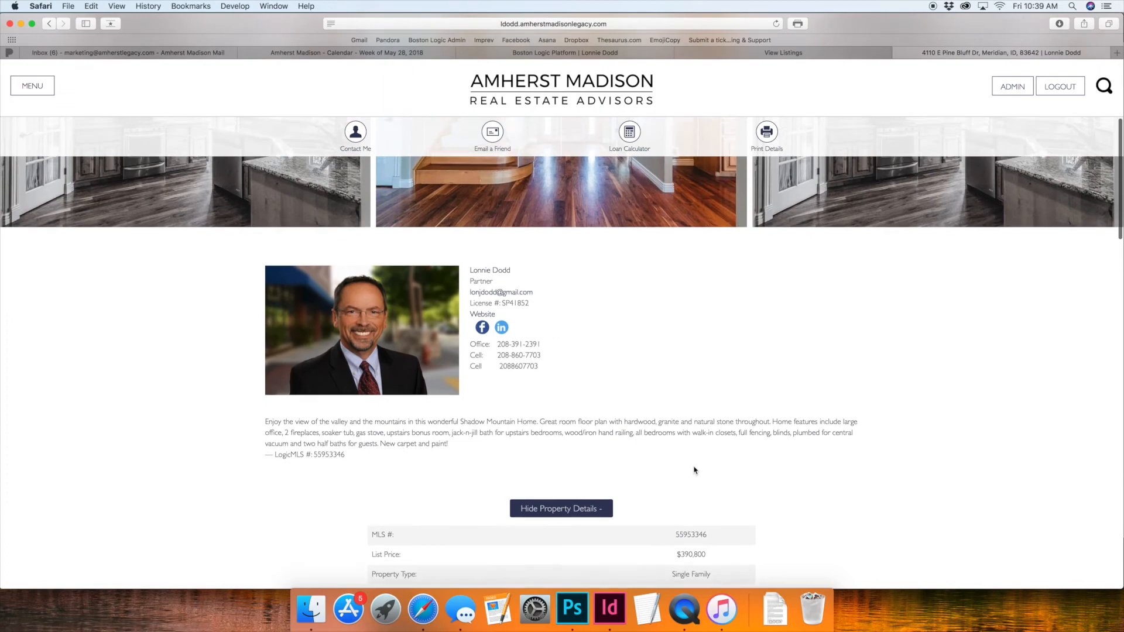
scroll(694, 469, "down", 3)
scroll(695, 472, "up", 7)
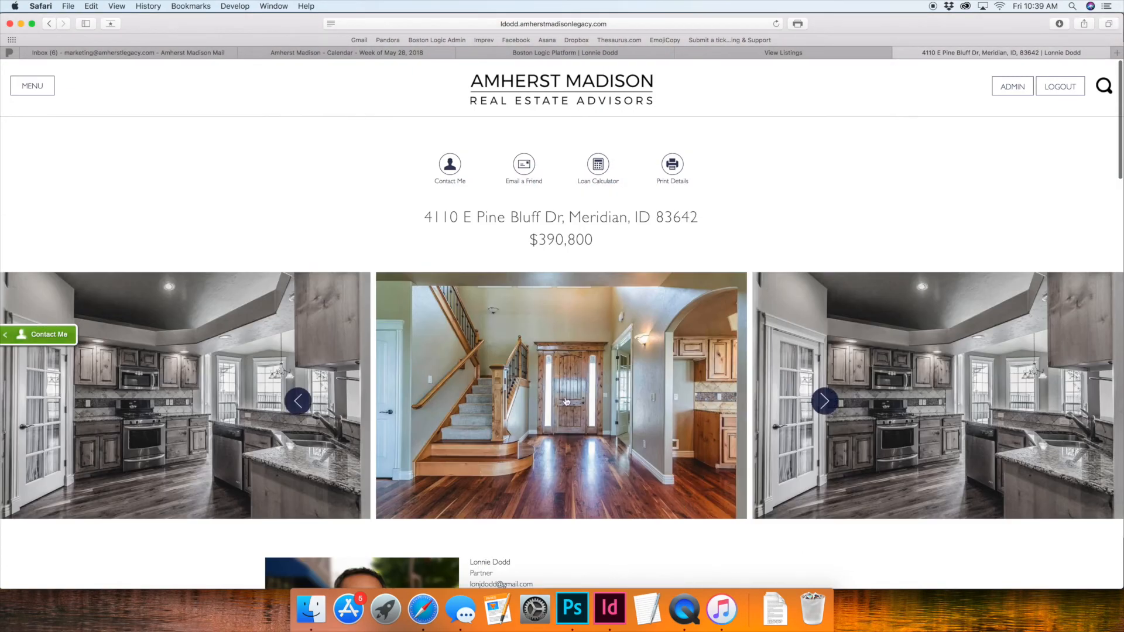
Step: Return to the agent's profile, view the active Eagle listing's page for comparison, and go back to the profile
left_click(49, 23)
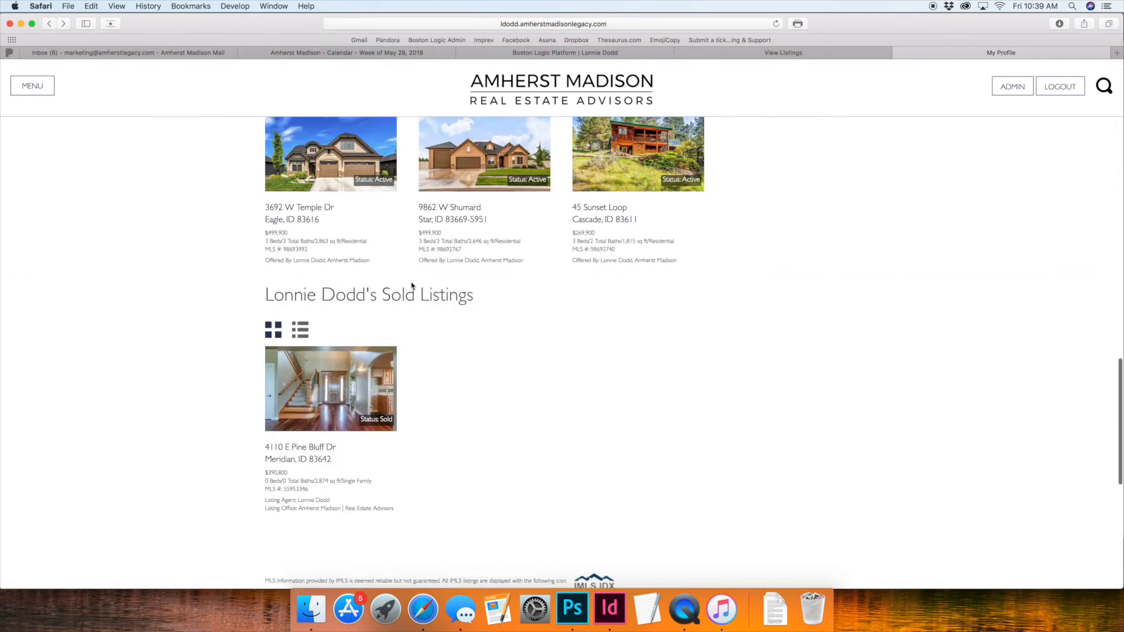
scroll(339, 266, "up", 2)
left_click(325, 230)
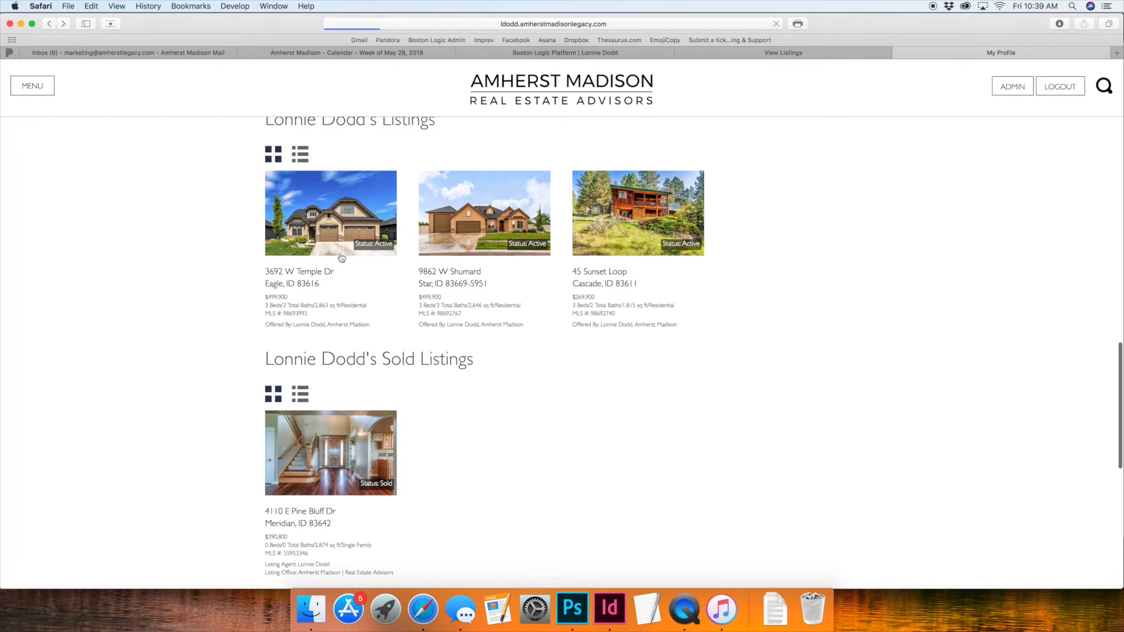
scroll(363, 305, "down", 10)
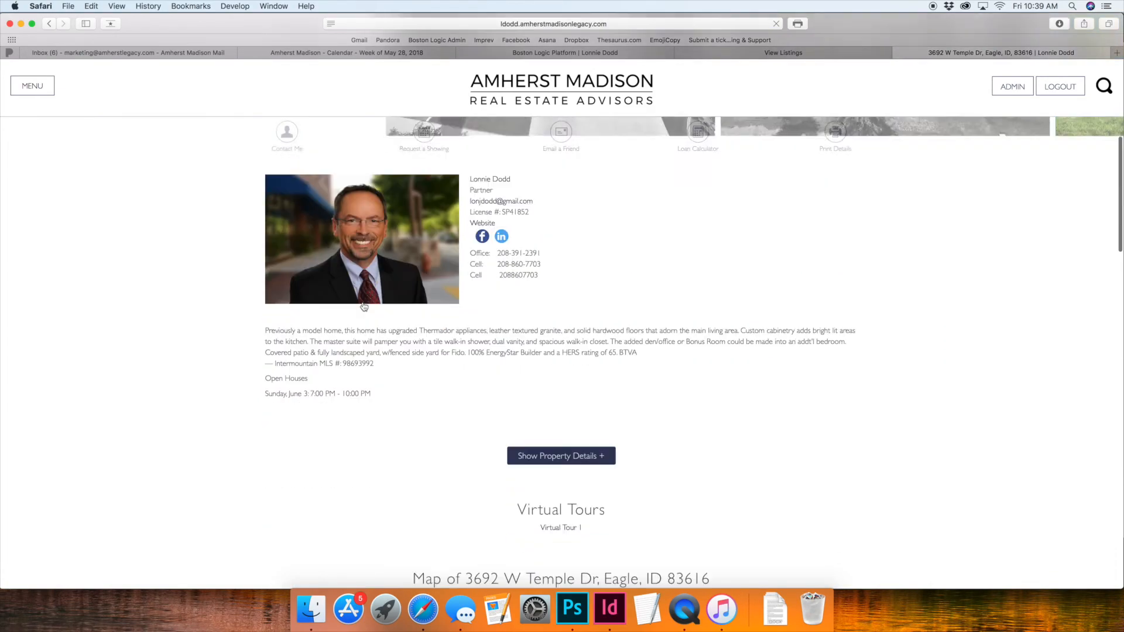
scroll(363, 306, "down", 4)
left_click(48, 23)
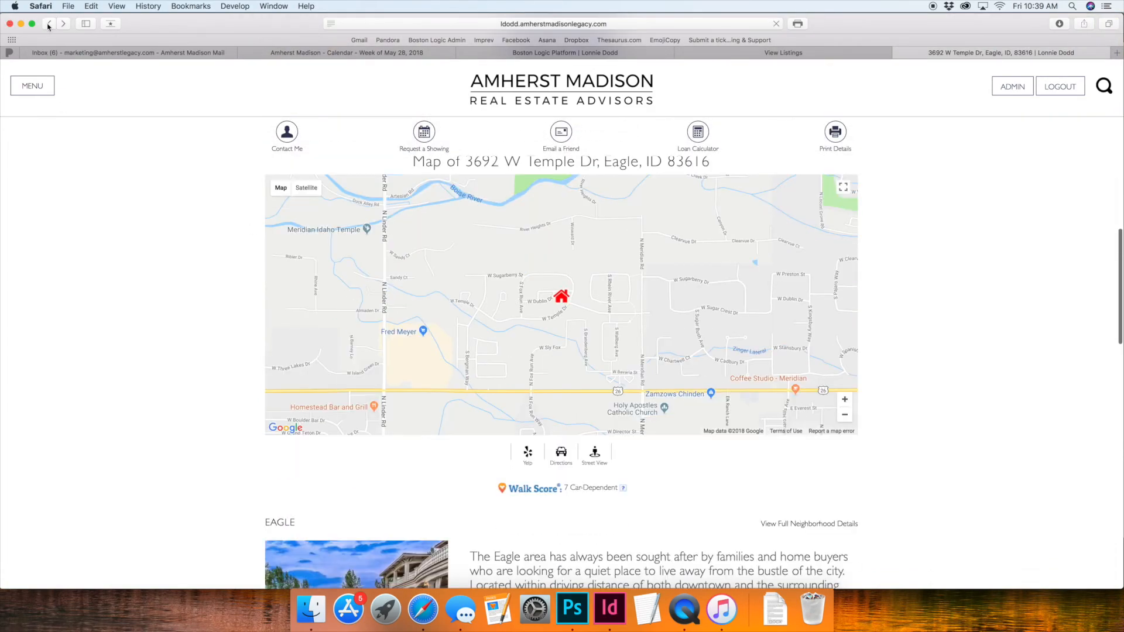
Step: Switch to the LogicMLS Properties list, open the sold Meridian property, and review its photos, description and primary information
left_click(618, 53)
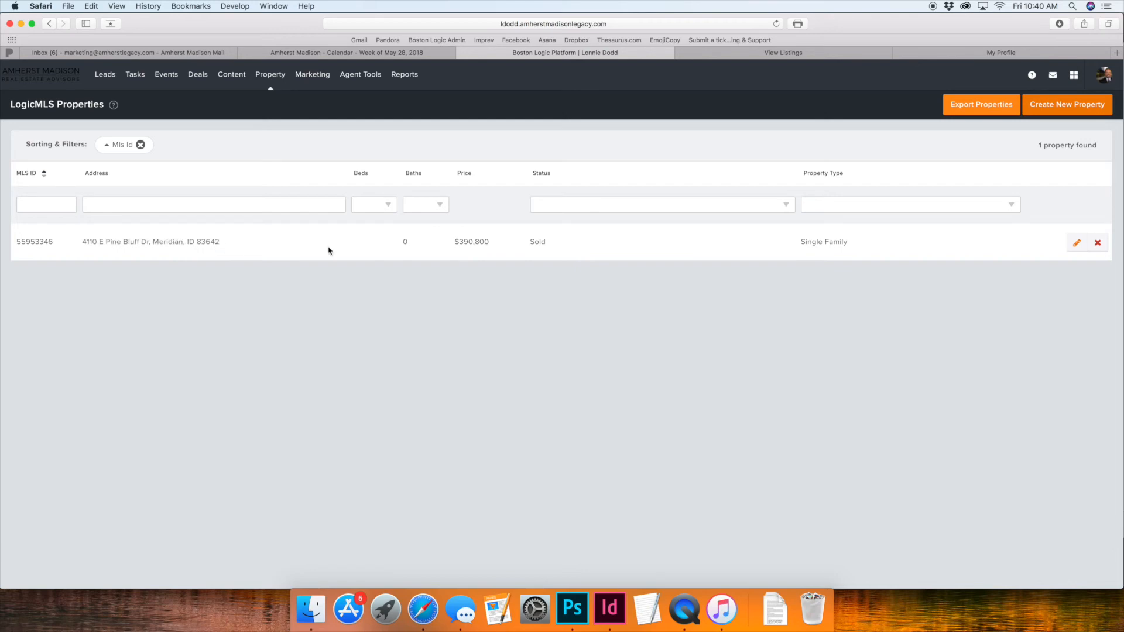
double_click(404, 241)
left_click(192, 243)
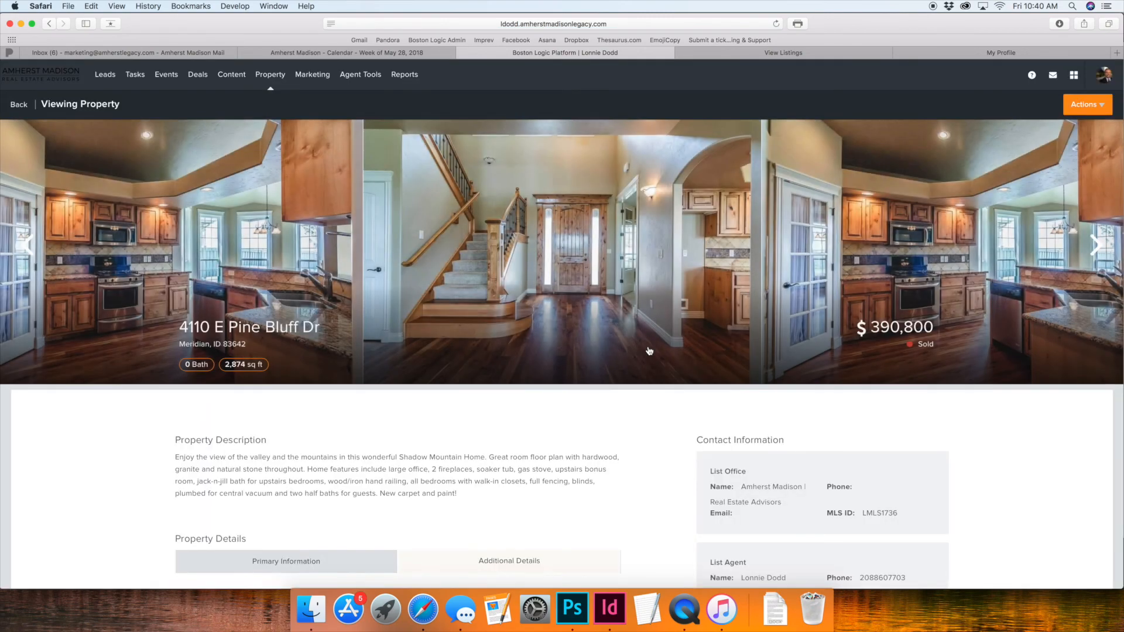
left_click(1095, 245)
scroll(369, 397, "down", 5)
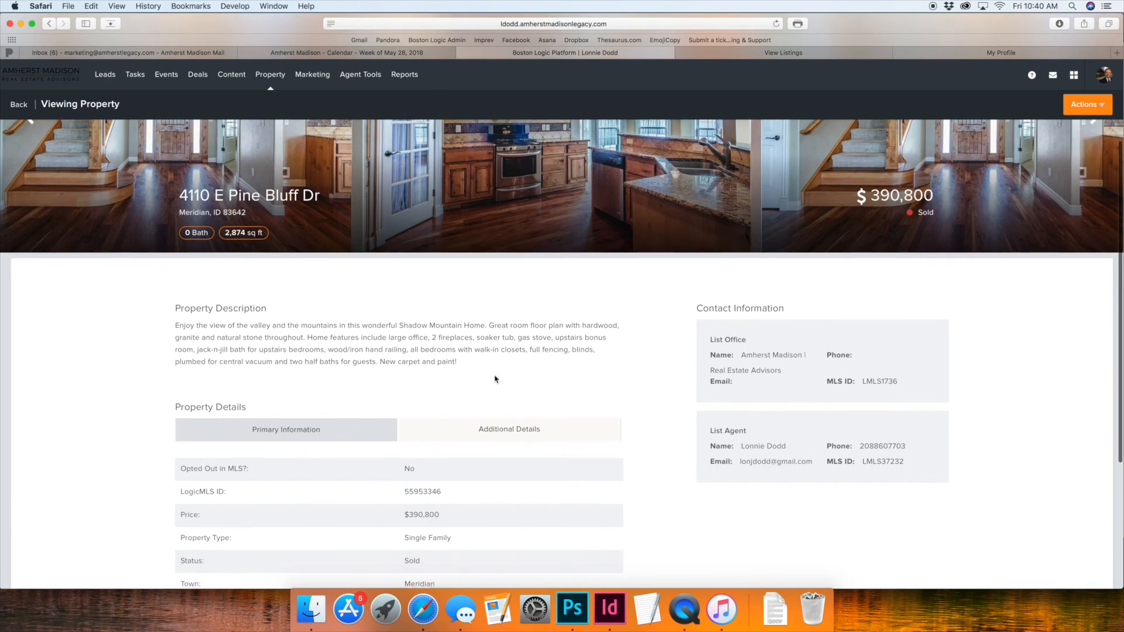
scroll(682, 464, "down", 4)
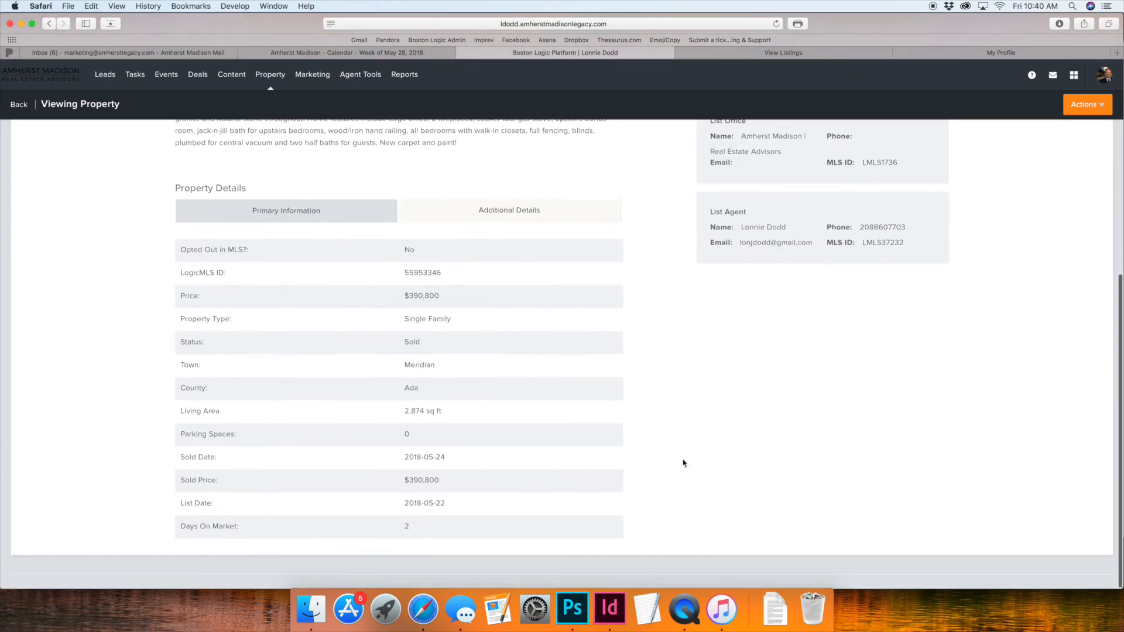